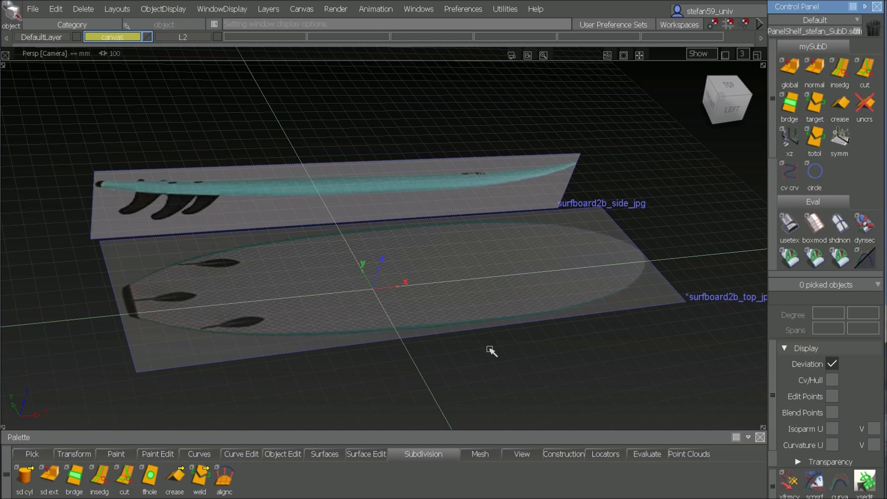
Place a subdivision box at the origin, display it in box mode, and scale it to the reference board's width and lengthwise
{"action": "left_click_drag", "start_coordinate": [491, 351], "coordinate": [448, 373], "text": "alt+shift"}
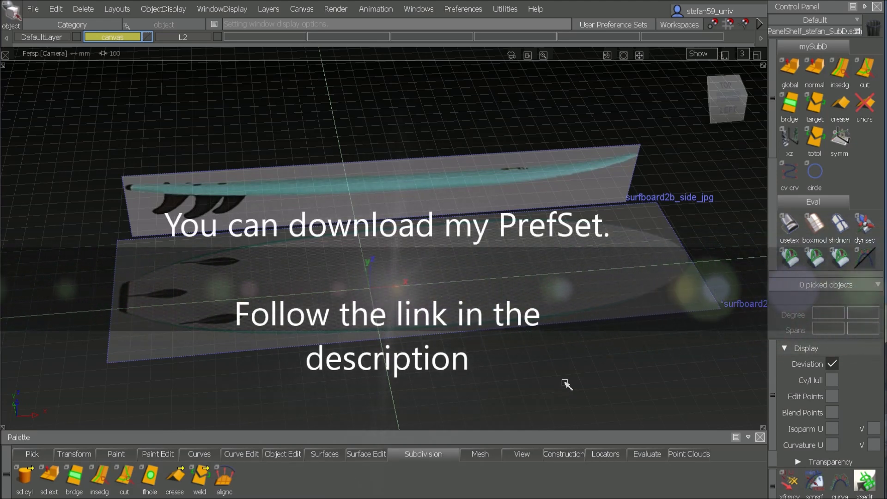
{"action": "left_click_drag", "start_coordinate": [567, 384], "coordinate": [542, 406], "text": "alt+shift"}
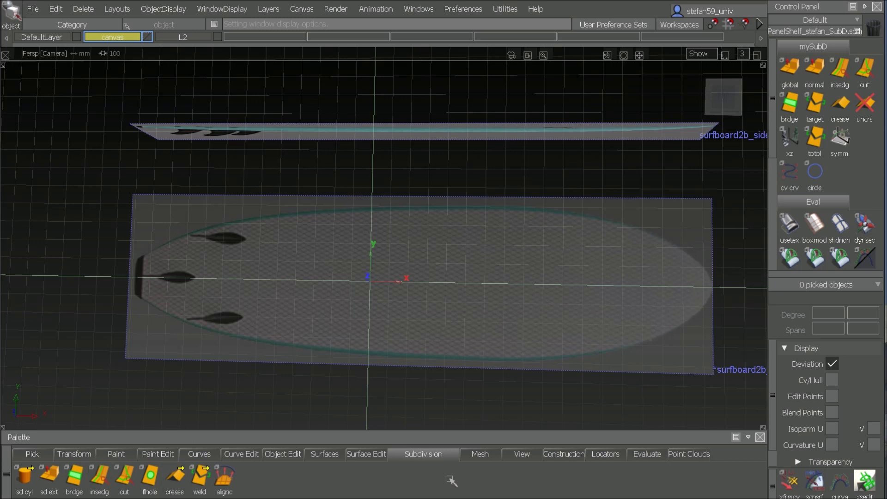
{"action": "left_click", "coordinate": [21, 485]}
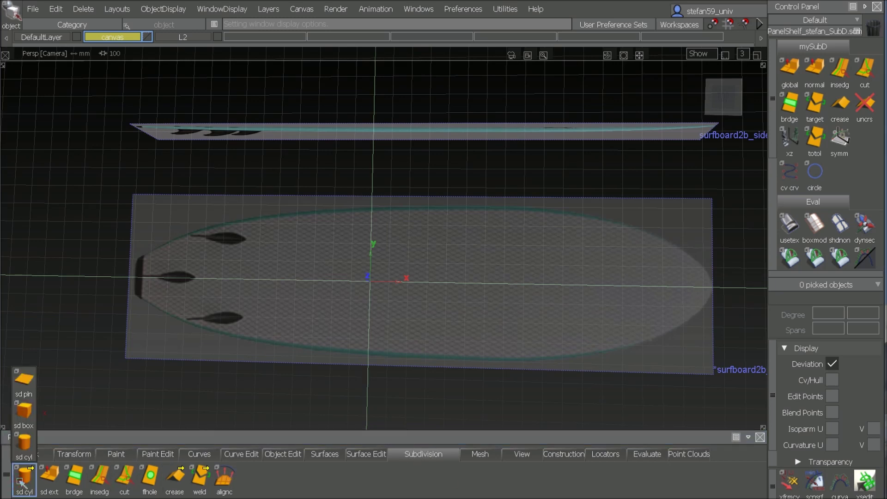
{"action": "left_click", "coordinate": [26, 422]}
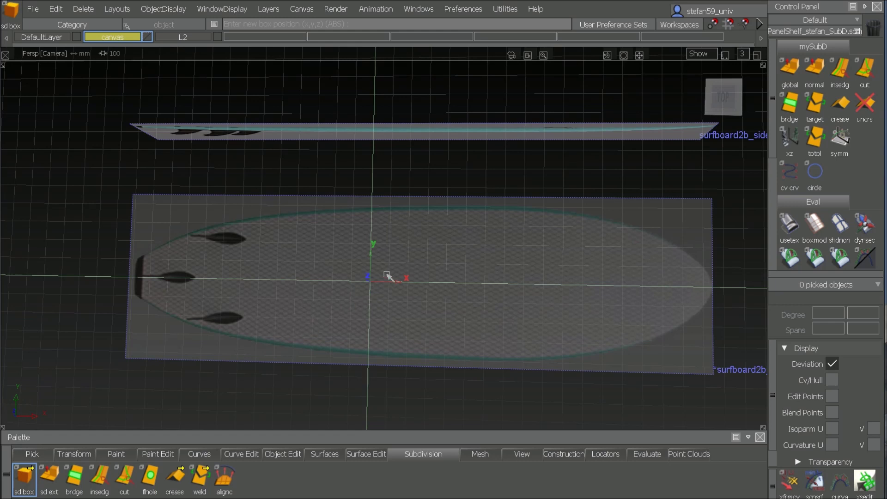
{"action": "left_click", "coordinate": [373, 286]}
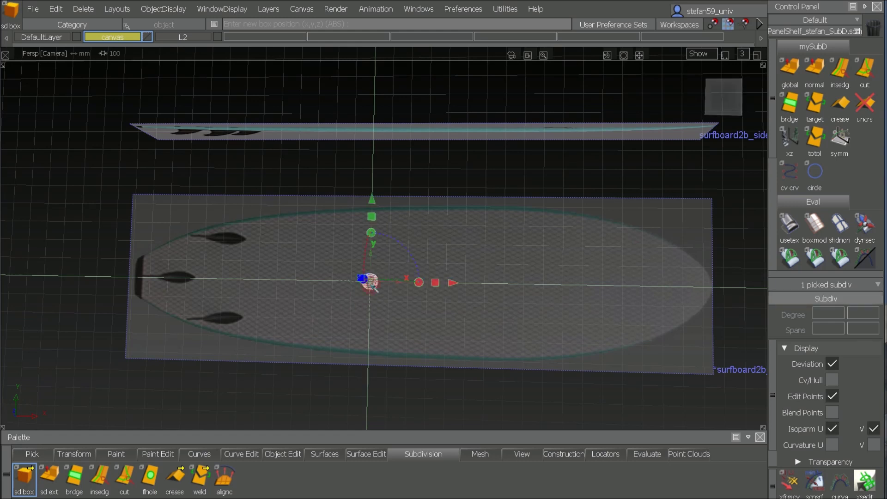
{"action": "left_click", "coordinate": [808, 231]}
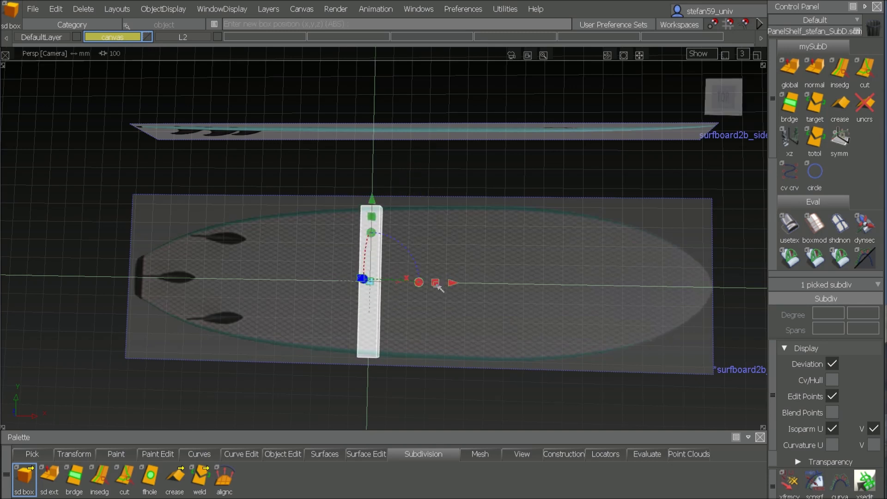
{"action": "left_click_drag", "start_coordinate": [437, 286], "coordinate": [491, 263]}
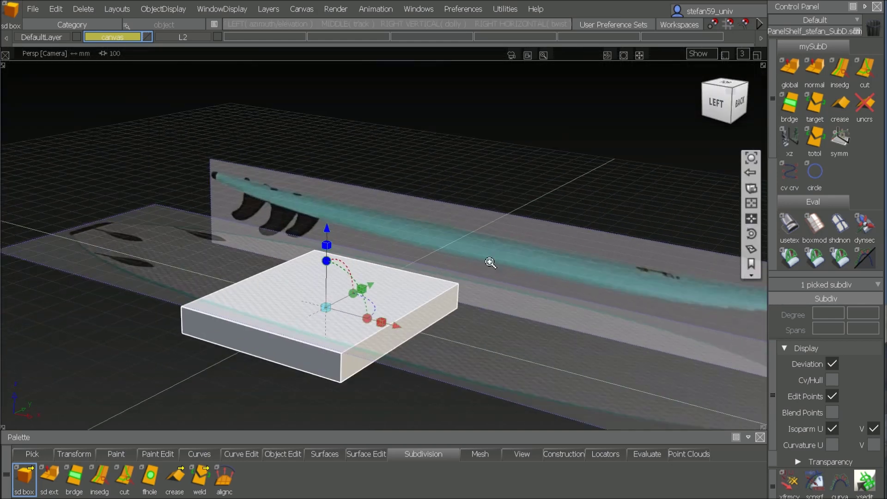
Extrude the box's nose-side end face one section along X in the global direction
{"action": "right_click_drag", "start_coordinate": [490, 262], "coordinate": [498, 242], "text": "alt+shift"}
{"action": "middle_click_drag", "start_coordinate": [498, 243], "coordinate": [508, 214], "text": "alt+shift"}
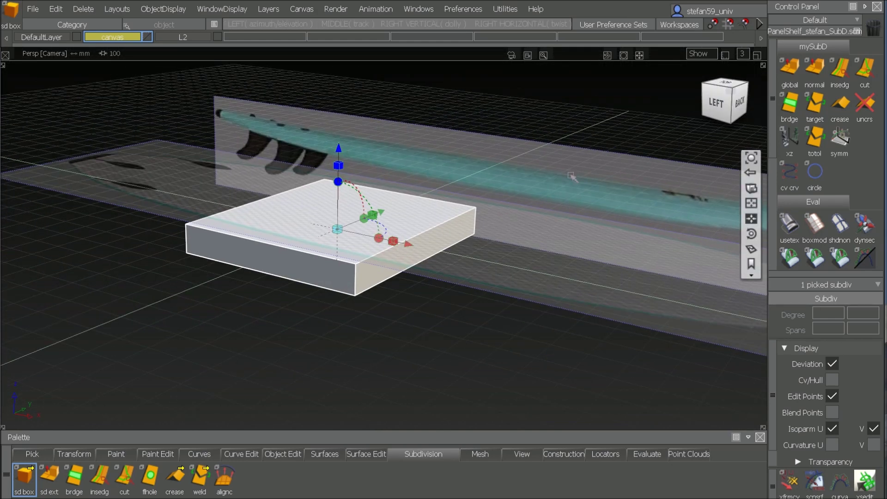
{"action": "left_click", "coordinate": [792, 77]}
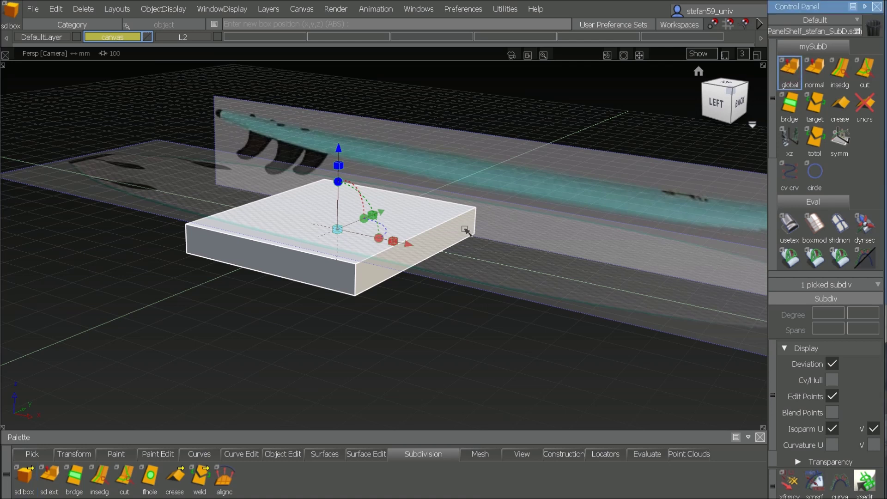
{"action": "left_click", "coordinate": [425, 244]}
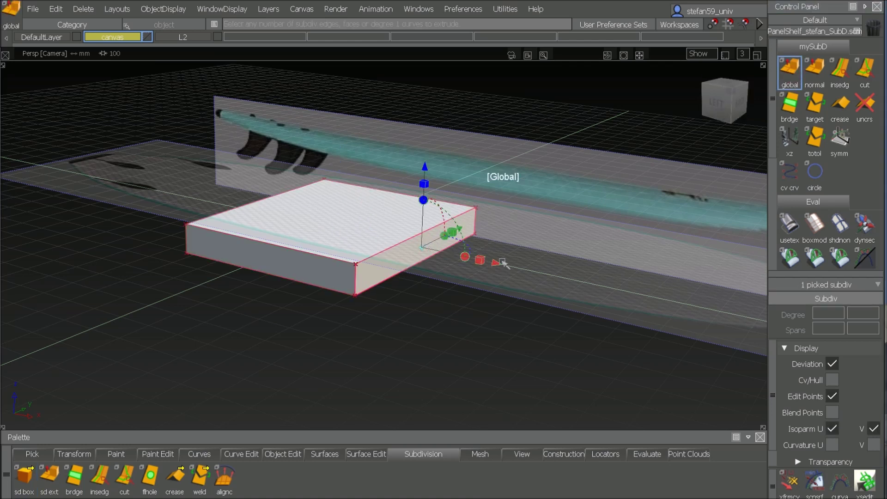
{"action": "left_click_drag", "start_coordinate": [501, 267], "coordinate": [653, 297]}
{"action": "left_click_drag", "start_coordinate": [598, 261], "coordinate": [595, 260]}
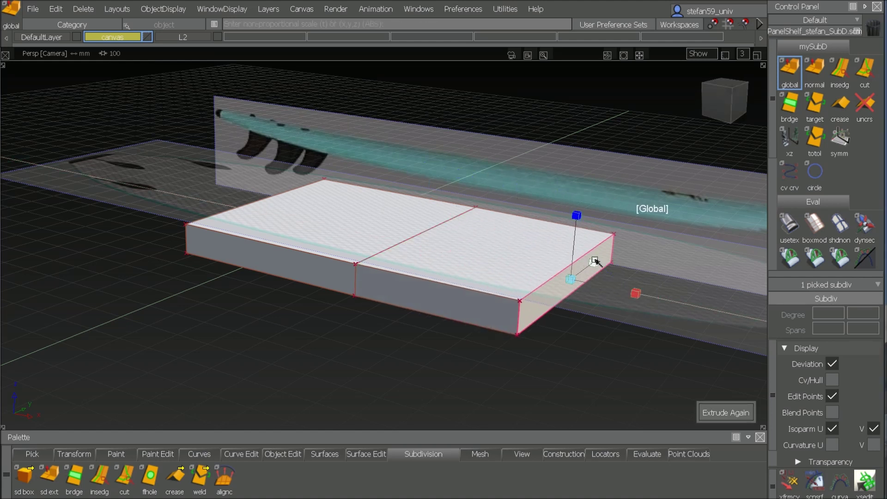
{"action": "left_click", "coordinate": [595, 262]}
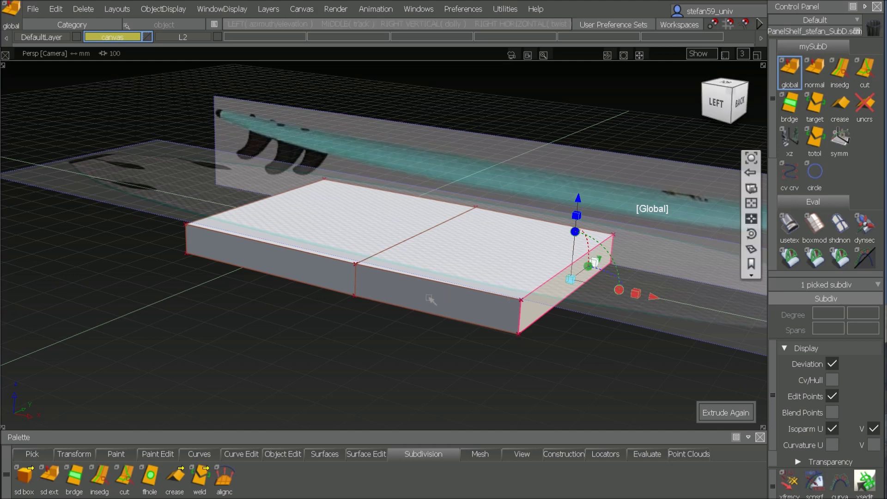
Extrude another section toward the nose and narrow its end face to match the top-view outline
{"action": "left_click_drag", "start_coordinate": [511, 301], "coordinate": [513, 391], "text": "alt+shift"}
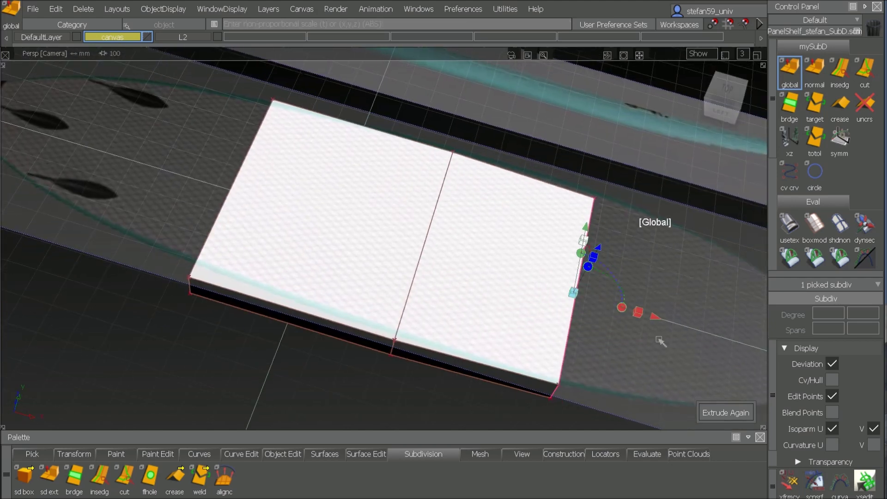
{"action": "left_click_drag", "start_coordinate": [659, 316], "coordinate": [812, 360]}
{"action": "left_click_drag", "start_coordinate": [611, 272], "coordinate": [511, 188], "text": "alt+shift"}
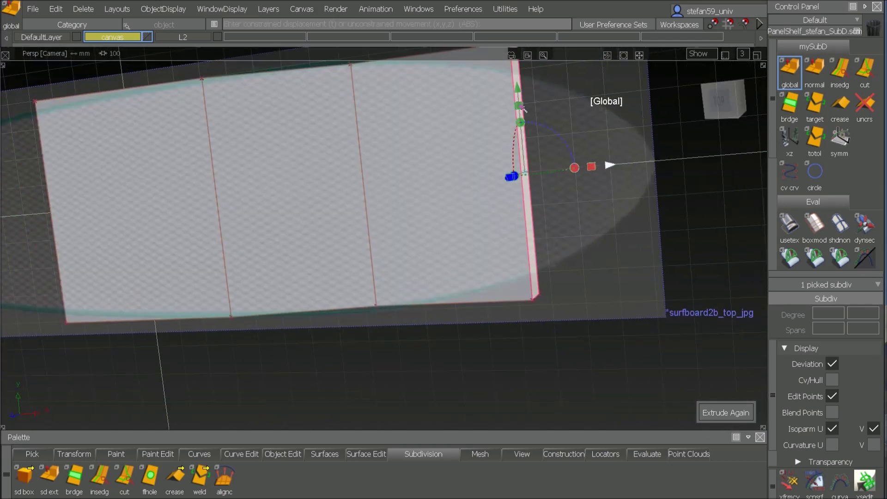
{"action": "left_click_drag", "start_coordinate": [521, 107], "coordinate": [526, 119]}
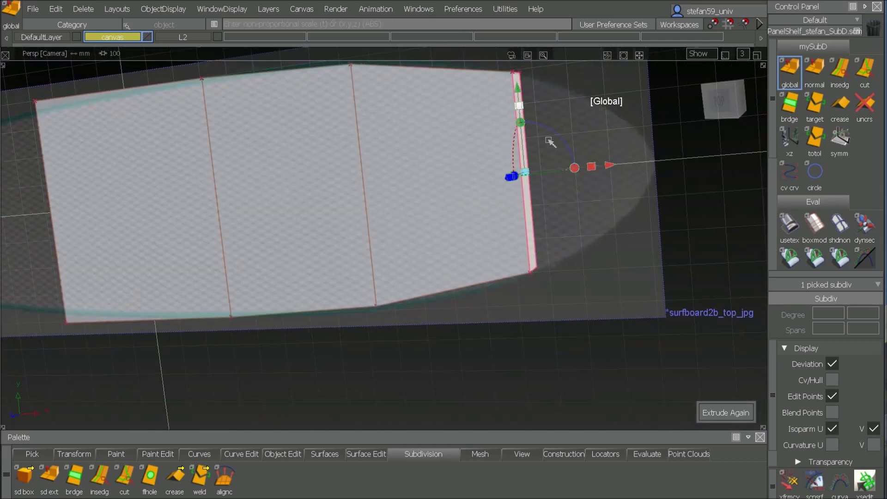
Extrude two more sections up to the nose tip, tapering each end face to the top-view outline
{"action": "left_click_drag", "start_coordinate": [610, 166], "coordinate": [695, 175]}
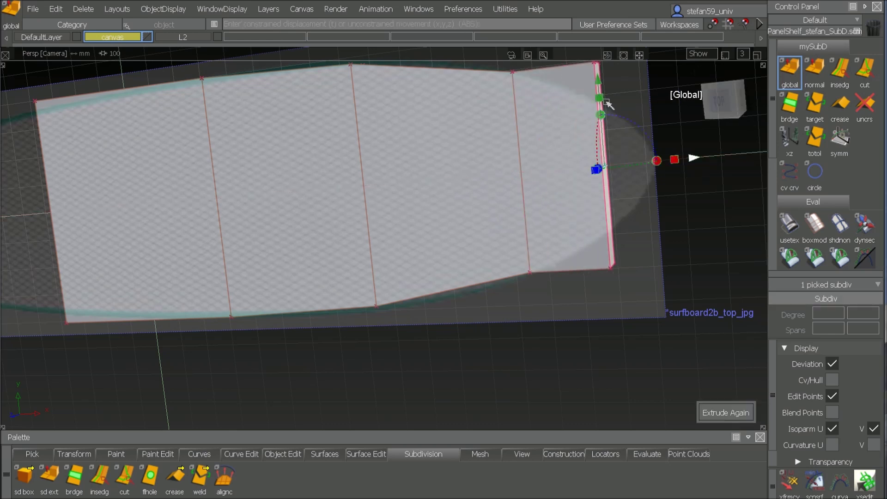
{"action": "left_click_drag", "start_coordinate": [607, 103], "coordinate": [619, 126]}
{"action": "left_click_drag", "start_coordinate": [698, 162], "coordinate": [749, 165]}
{"action": "left_click_drag", "start_coordinate": [651, 109], "coordinate": [669, 152]}
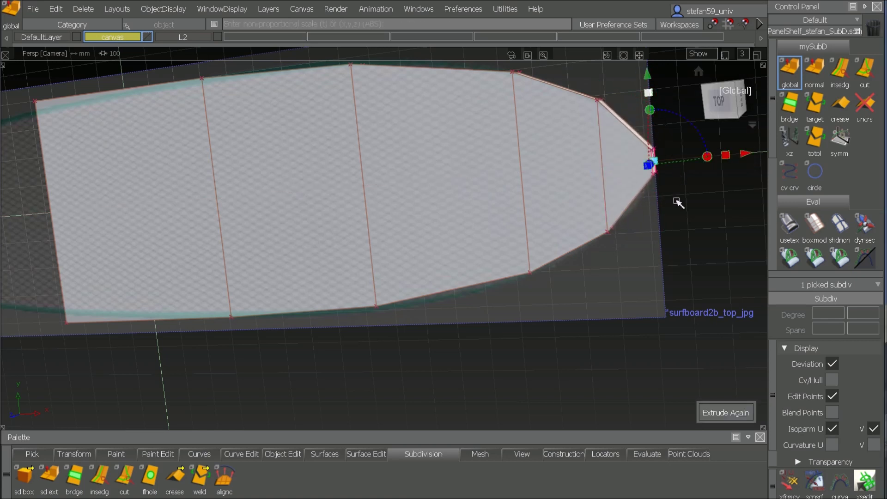
Extrude the tail-side end face toward the fins and narrow it to the top-view outline
{"action": "left_click_drag", "start_coordinate": [677, 202], "coordinate": [629, 265], "text": "alt+shift"}
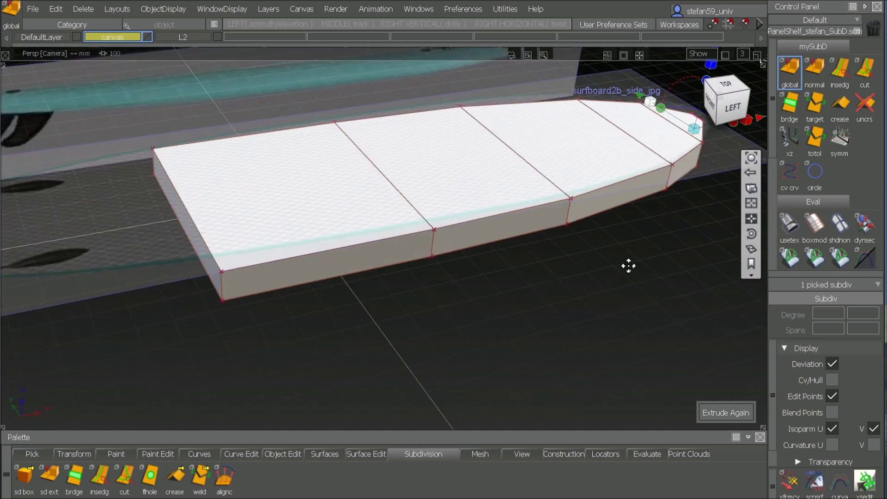
{"action": "middle_click_drag", "start_coordinate": [629, 266], "coordinate": [613, 271], "text": "alt+shift"}
{"action": "left_click_drag", "start_coordinate": [547, 313], "coordinate": [564, 307], "text": "ctrl+shift"}
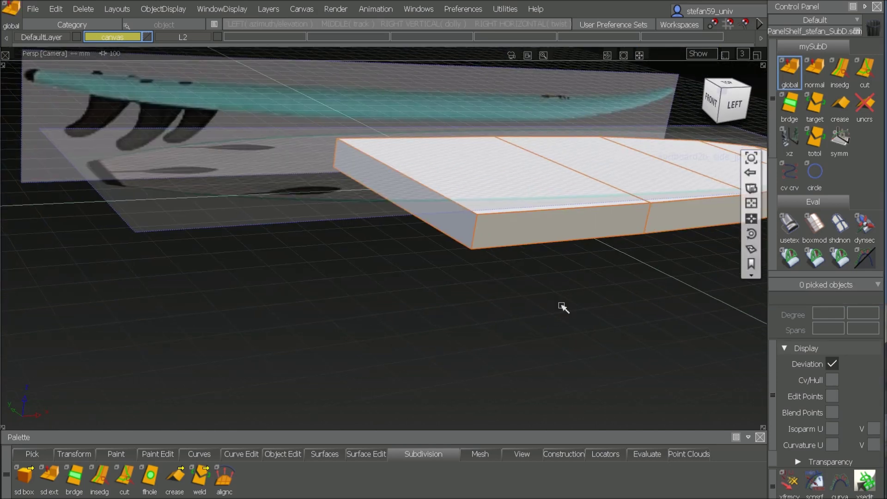
{"action": "left_click", "coordinate": [790, 76]}
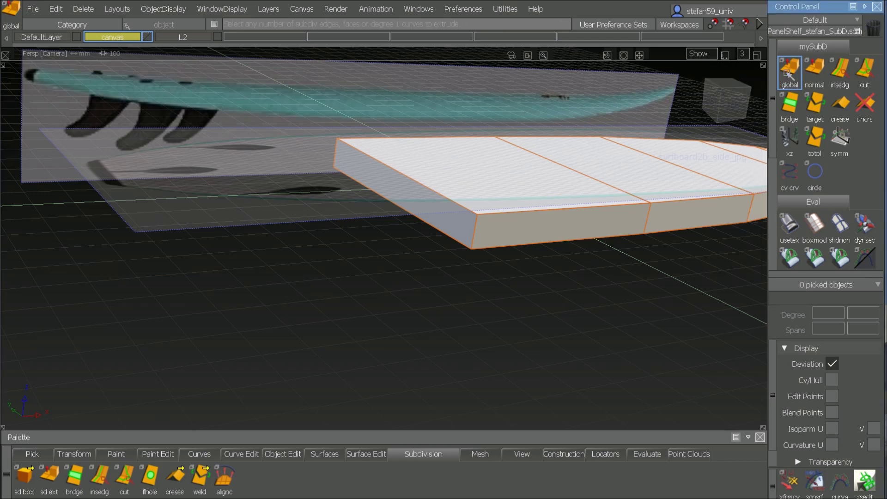
{"action": "left_click", "coordinate": [436, 213]}
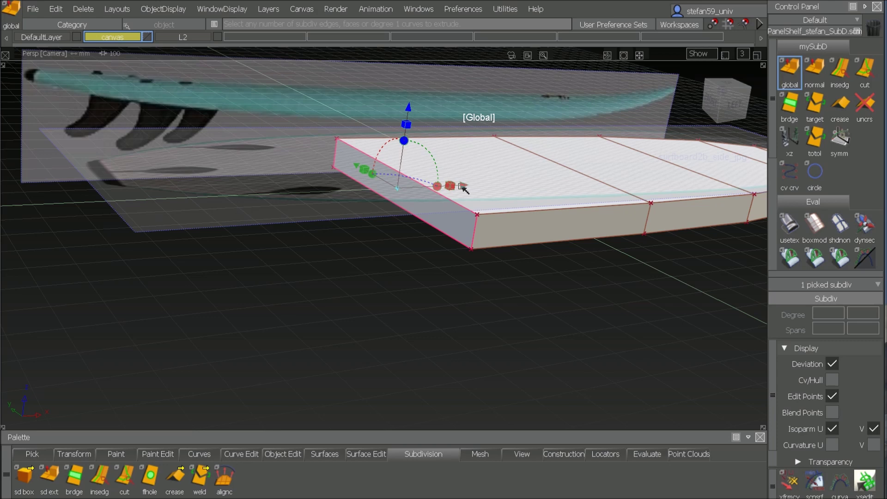
{"action": "left_click_drag", "start_coordinate": [464, 188], "coordinate": [443, 290], "text": "alt+shift"}
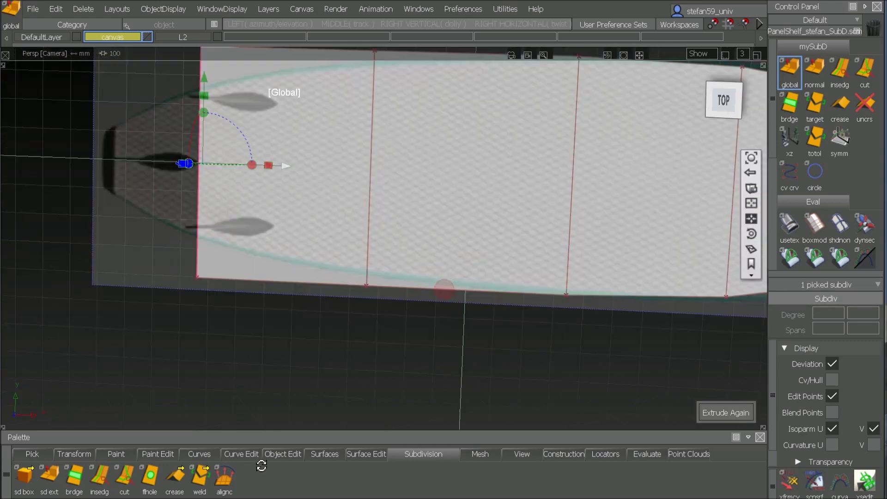
{"action": "left_click_drag", "start_coordinate": [262, 466], "coordinate": [308, 438], "text": "alt+shift"}
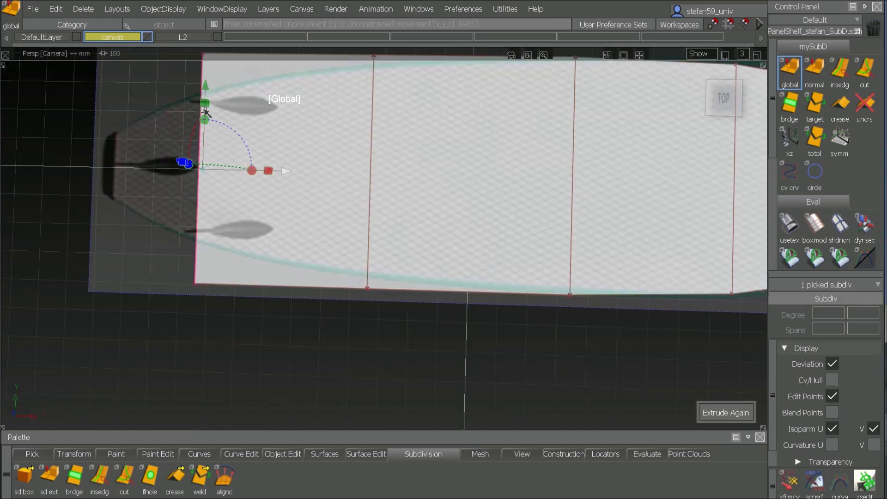
{"action": "left_click_drag", "start_coordinate": [209, 107], "coordinate": [207, 127]}
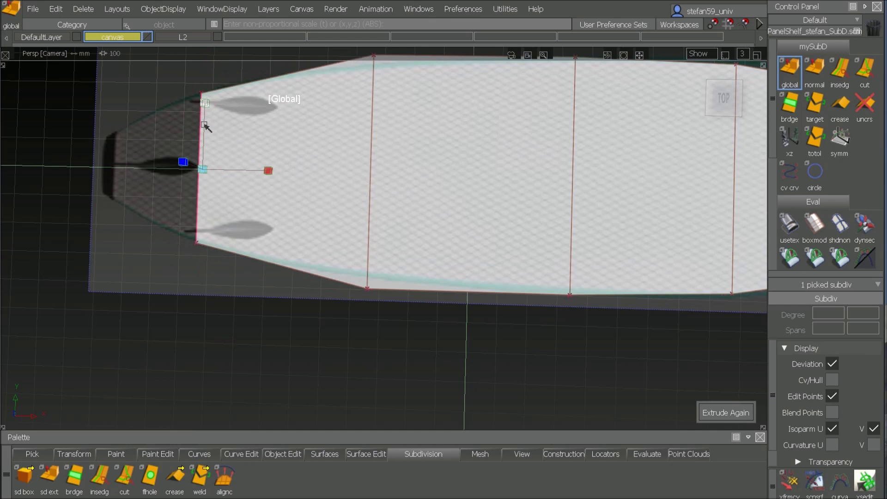
Extrude a final section to the board's tail end and scale its end face down to the tail width
{"action": "left_click", "coordinate": [295, 179]}
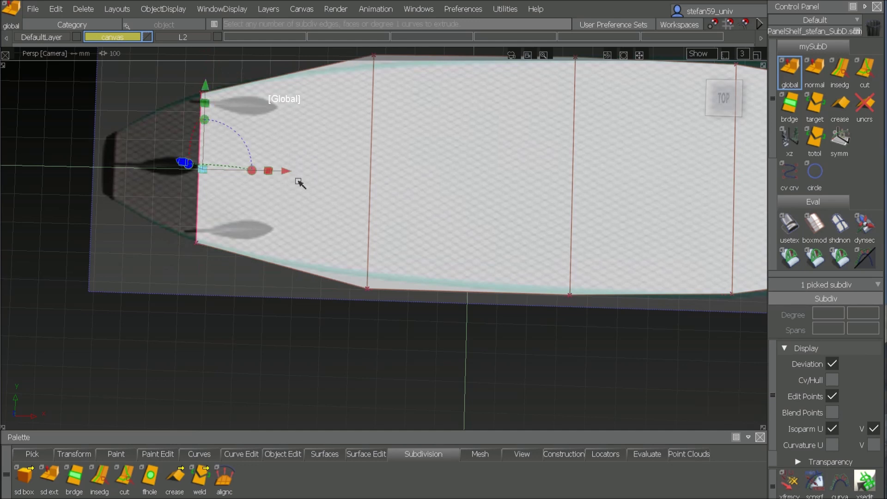
{"action": "left_click_drag", "start_coordinate": [286, 172], "coordinate": [189, 170]}
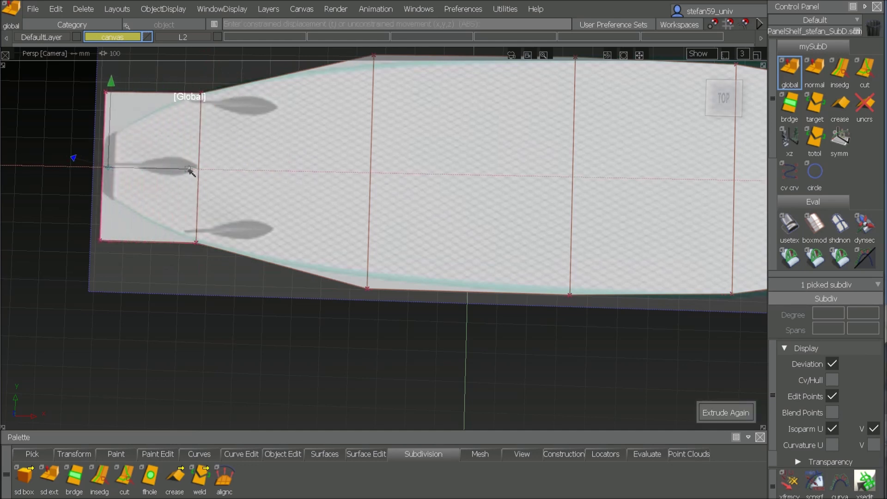
{"action": "left_click_drag", "start_coordinate": [112, 101], "coordinate": [130, 141]}
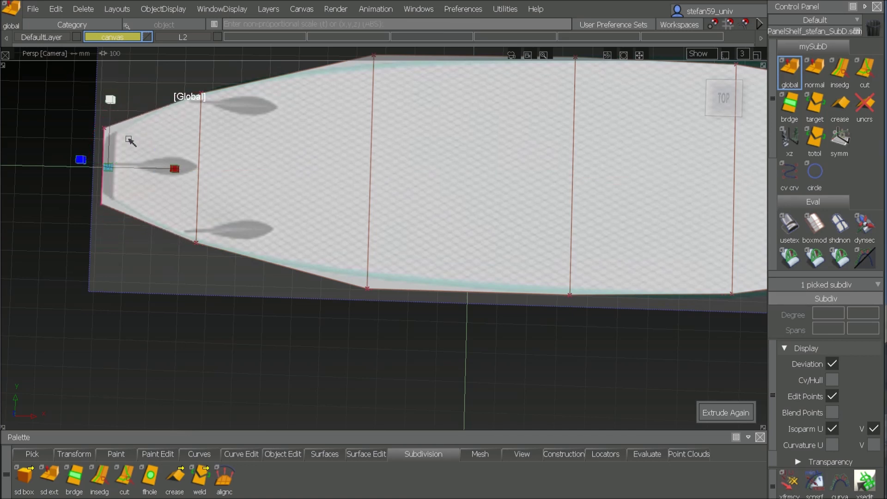
Switch the board from the faceted box display to the smooth subdivision display
{"action": "left_click_drag", "start_coordinate": [309, 228], "coordinate": [519, 237], "text": "alt+shift"}
{"action": "right_click_drag", "start_coordinate": [520, 236], "coordinate": [458, 297], "text": "alt+shift"}
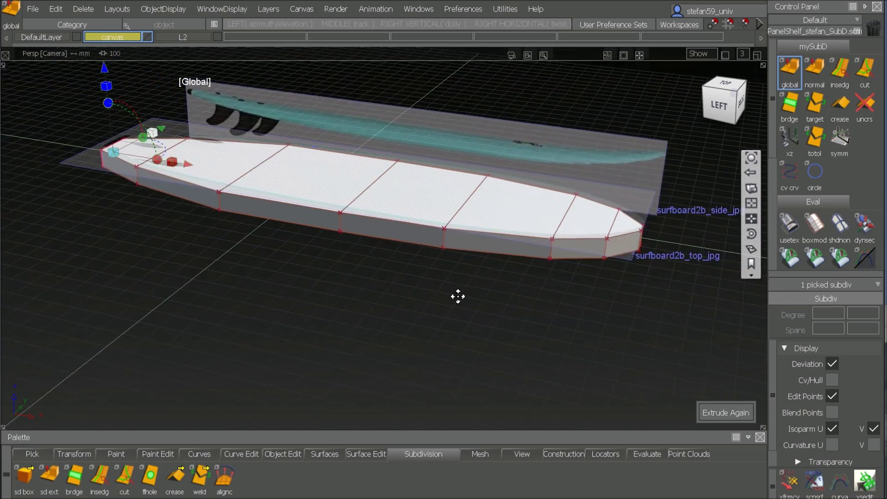
{"action": "mouse_move", "coordinate": [458, 297]}
{"action": "left_mouse_down", "text": "alt+shift"}
{"action": "mouse_move", "coordinate": [421, 291]}
{"action": "mouse_move", "coordinate": [451, 289]}
{"action": "left_mouse_up", "text": "alt+shift"}
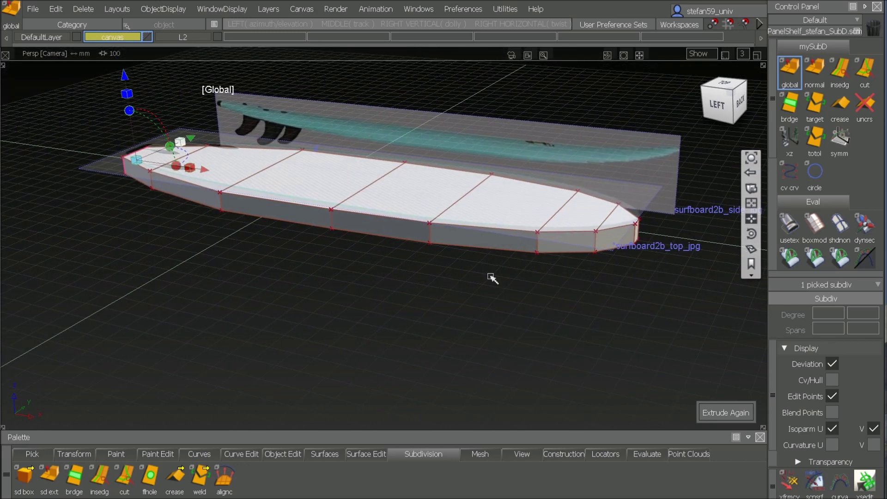
{"action": "left_click", "coordinate": [786, 235]}
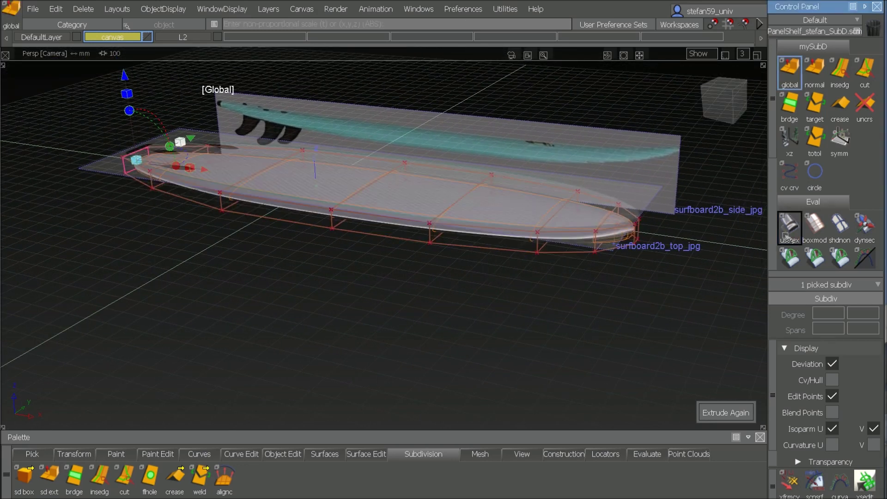
In the orthographic left view, pick the whole board and move it up onto the side-view reference, then deselect it
{"action": "mouse_move", "coordinate": [507, 313]}
{"action": "left_mouse_down", "text": "alt+shift"}
{"action": "mouse_move", "coordinate": [521, 263]}
{"action": "mouse_move", "coordinate": [462, 324]}
{"action": "mouse_move", "coordinate": [511, 317]}
{"action": "left_mouse_up", "text": "alt+shift"}
{"action": "right_click_drag", "start_coordinate": [539, 301], "coordinate": [544, 296], "text": "alt+shift"}
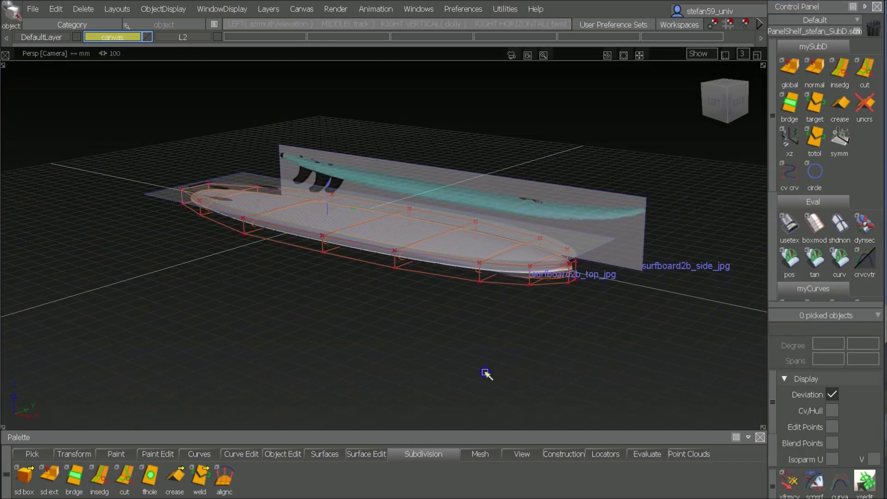
{"action": "right_click_drag", "start_coordinate": [487, 372], "coordinate": [518, 316], "text": "alt+shift"}
{"action": "left_click", "coordinate": [714, 103]}
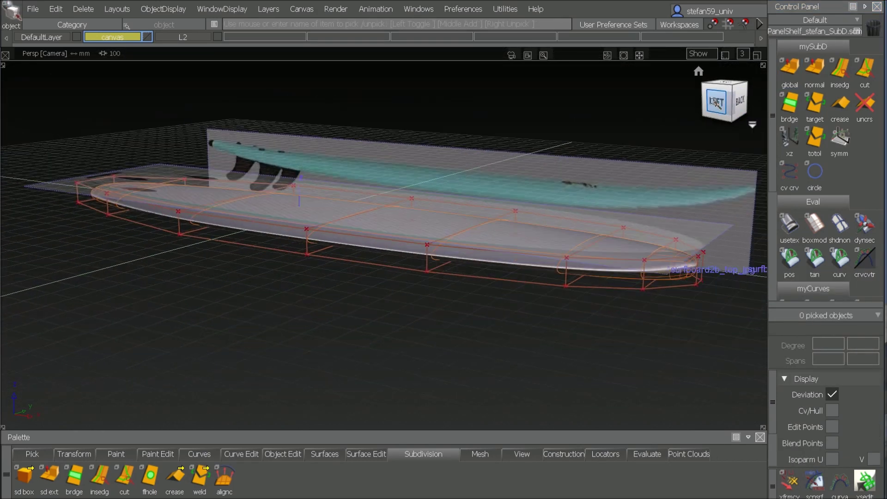
{"action": "middle_click_drag", "start_coordinate": [467, 383], "coordinate": [490, 410], "text": "alt+shift"}
{"action": "left_click", "coordinate": [469, 349]}
{"action": "left_click", "coordinate": [475, 271], "text": "ctrl+shift"}
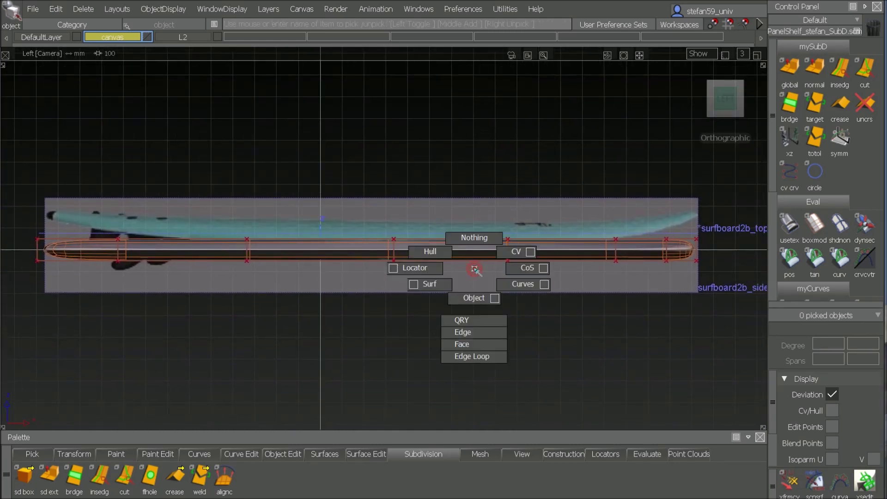
{"action": "left_click", "coordinate": [471, 298]}
{"action": "left_click", "coordinate": [451, 242]}
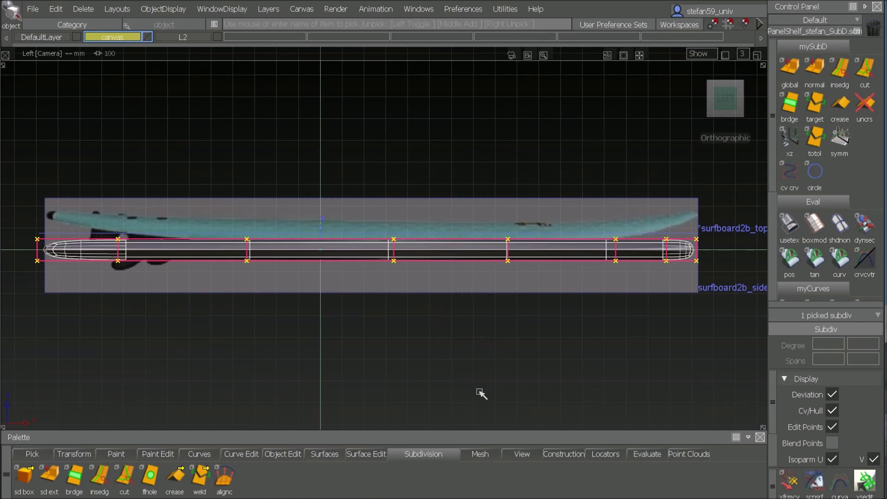
{"action": "middle_click_drag", "start_coordinate": [480, 392], "coordinate": [484, 420], "text": "ctrl+shift"}
{"action": "right_click_drag", "start_coordinate": [484, 421], "coordinate": [499, 395]}
{"action": "left_click_drag", "start_coordinate": [539, 410], "coordinate": [569, 256], "text": "ctrl+shift"}
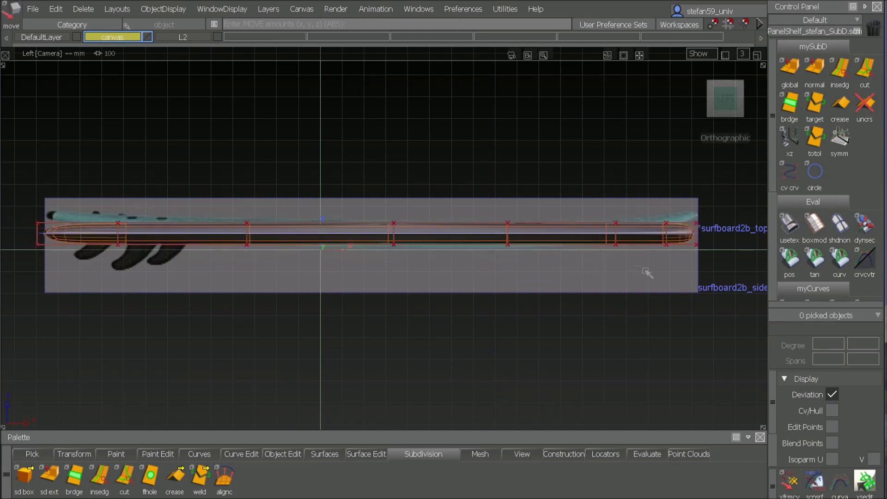
In the left view, raise the control points at the board's nose end to follow the upturned nose in the side-view reference
{"action": "left_click_drag", "start_coordinate": [649, 270], "coordinate": [681, 257], "text": "ctrl+shift"}
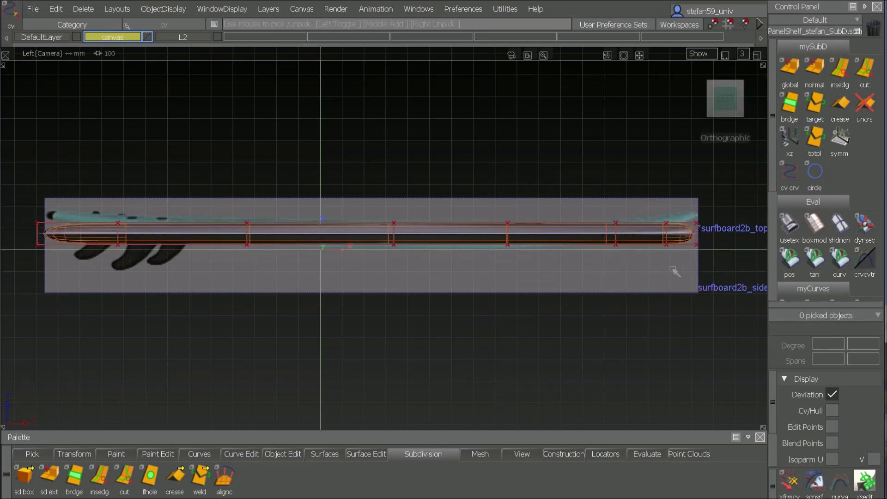
{"action": "right_click_drag", "start_coordinate": [682, 322], "coordinate": [685, 276], "text": "alt+shift"}
{"action": "middle_click_drag", "start_coordinate": [620, 281], "coordinate": [422, 300], "text": "alt+shift"}
{"action": "right_click_drag", "start_coordinate": [422, 300], "coordinate": [471, 327], "text": "alt+shift"}
{"action": "left_click_drag", "start_coordinate": [463, 332], "coordinate": [462, 333], "text": "ctrl+shift"}
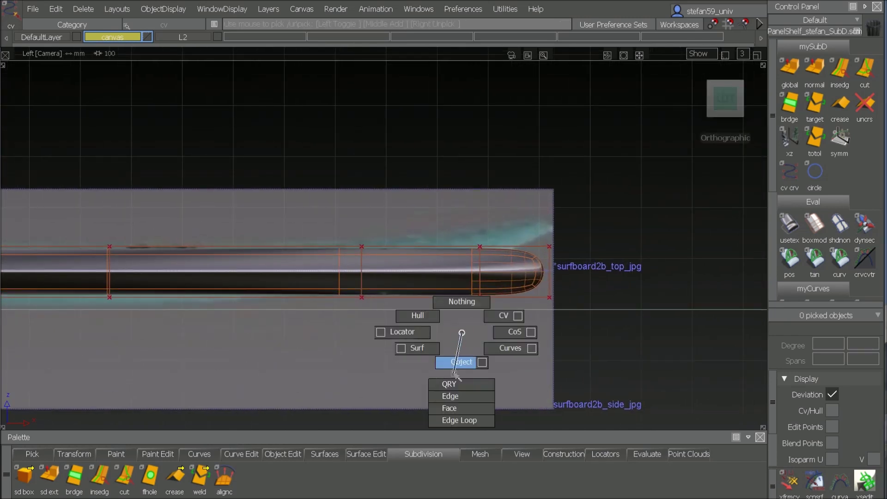
{"action": "left_click_drag", "start_coordinate": [455, 373], "coordinate": [455, 372], "text": "ctrl+shift"}
{"action": "left_click", "coordinate": [438, 291]}
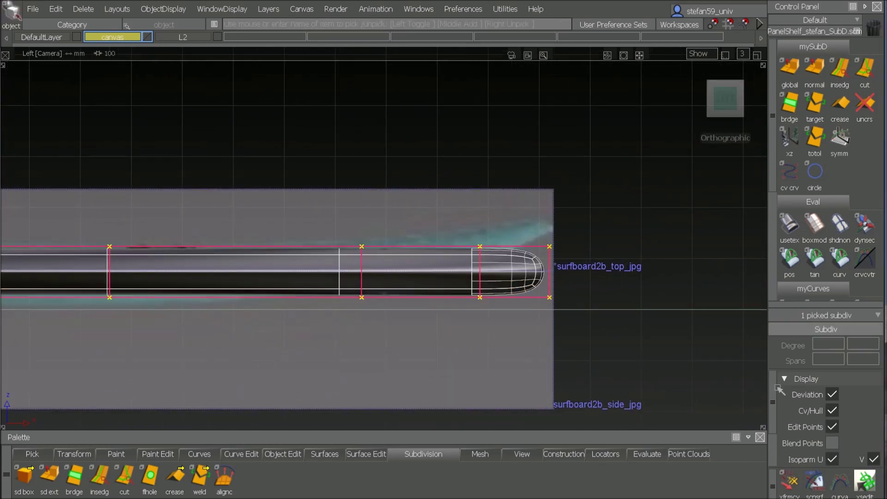
{"action": "left_click_drag", "start_coordinate": [476, 347], "coordinate": [505, 281], "text": "ctrl+shift"}
{"action": "left_click_drag", "start_coordinate": [526, 223], "coordinate": [578, 319]}
{"action": "middle_click_drag", "start_coordinate": [566, 353], "coordinate": [570, 370], "text": "ctrl+shift"}
{"action": "left_click_drag", "start_coordinate": [572, 371], "coordinate": [575, 370], "text": "ctrl+shift"}
{"action": "right_click_drag", "start_coordinate": [574, 370], "coordinate": [585, 323]}
Raise the second row of control points behind the nose end to continue the reference's upward curve
{"action": "left_click_drag", "start_coordinate": [495, 299], "coordinate": [498, 326], "text": "ctrl+shift"}
{"action": "left_click_drag", "start_coordinate": [534, 291], "coordinate": [535, 283], "text": "ctrl+shift"}
{"action": "left_click_drag", "start_coordinate": [442, 238], "coordinate": [501, 339]}
{"action": "middle_click_drag", "start_coordinate": [504, 344], "coordinate": [506, 367], "text": "ctrl+shift"}
{"action": "left_click_drag", "start_coordinate": [506, 370], "coordinate": [508, 365], "text": "ctrl+shift"}
{"action": "right_click_drag", "start_coordinate": [508, 366], "coordinate": [516, 346]}
Move the third row of control points from the nose up by about 20 mm to match the side-view reference
{"action": "mouse_move", "coordinate": [377, 361]}
{"action": "left_mouse_down", "text": "ctrl+shift"}
{"action": "mouse_move", "coordinate": [375, 293]}
{"action": "mouse_move", "coordinate": [397, 300]}
{"action": "mouse_move", "coordinate": [414, 277]}
{"action": "left_mouse_up", "text": "ctrl+shift"}
{"action": "left_click_drag", "start_coordinate": [338, 229], "coordinate": [380, 324]}
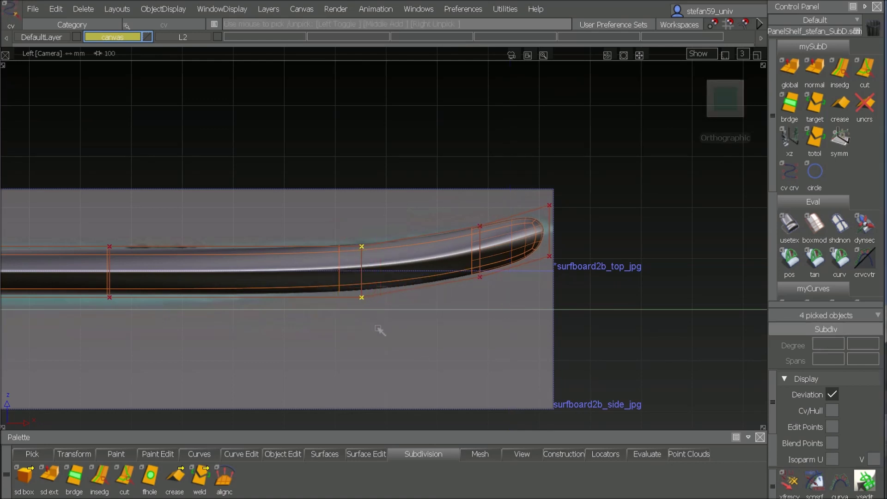
{"action": "middle_click_drag", "start_coordinate": [382, 337], "coordinate": [385, 368], "text": "ctrl+shift"}
{"action": "right_click_drag", "start_coordinate": [393, 347], "coordinate": [390, 323]}
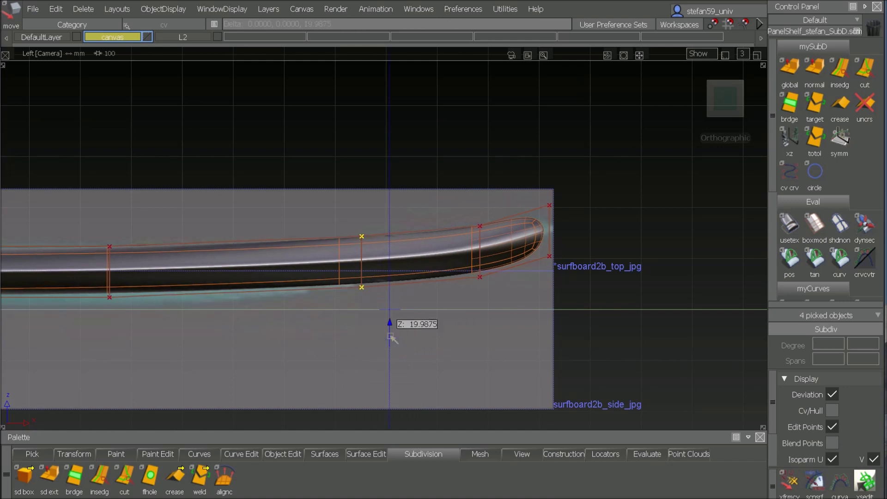
Thin the nose by raising only the underside control points of its last two rows, then deselect them
{"action": "left_click_drag", "start_coordinate": [410, 339], "coordinate": [451, 230], "text": "ctrl+shift"}
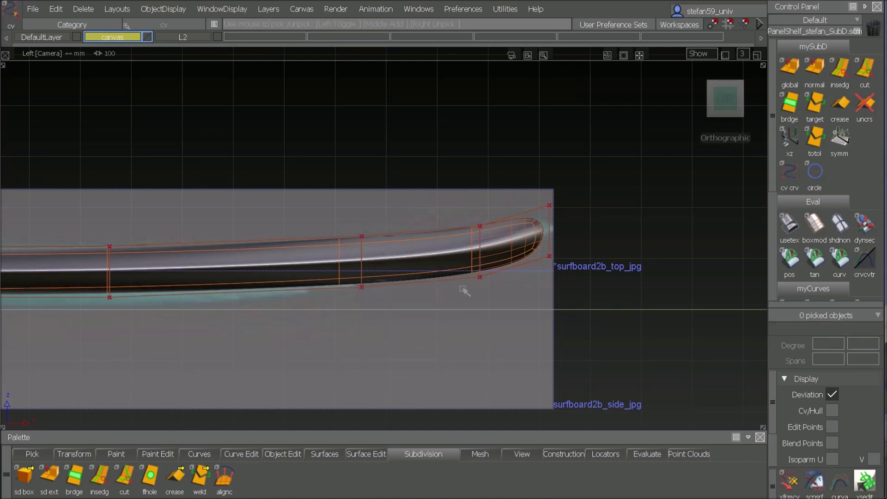
{"action": "left_click", "coordinate": [455, 243]}
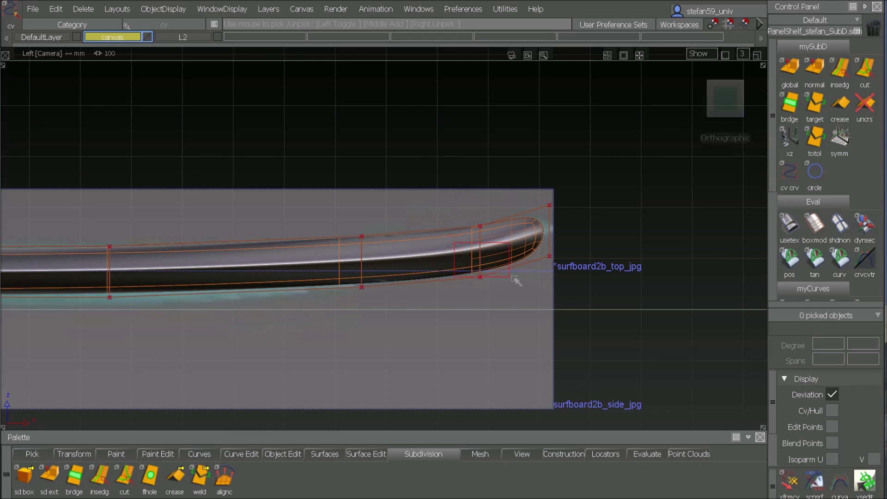
{"action": "left_click_drag", "start_coordinate": [513, 278], "coordinate": [514, 279]}
{"action": "middle_click_drag", "start_coordinate": [527, 335], "coordinate": [530, 354], "text": "ctrl+shift"}
{"action": "right_click_drag", "start_coordinate": [529, 353], "coordinate": [535, 334]}
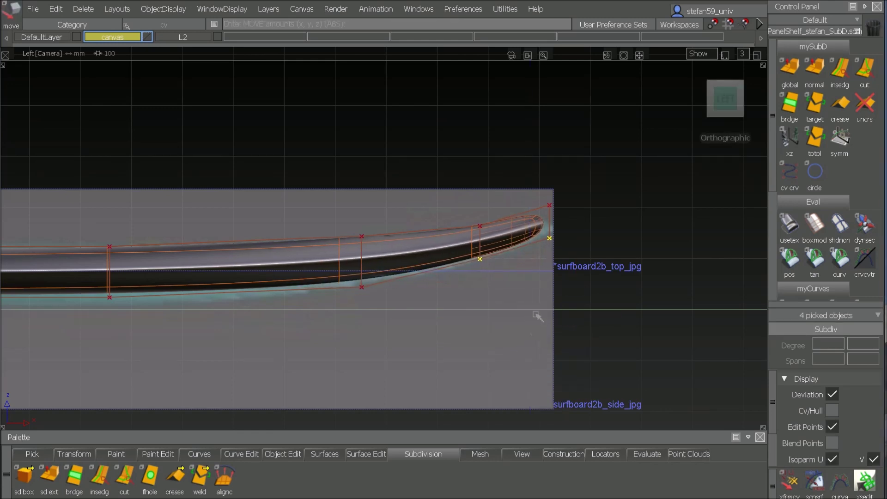
{"action": "left_click_drag", "start_coordinate": [524, 319], "coordinate": [525, 210], "text": "ctrl+shift"}
At the tail, raise the end row of control points to meet the tail tip in the side-view reference
{"action": "right_click_drag", "start_coordinate": [534, 261], "coordinate": [345, 337], "text": "alt+shift"}
{"action": "middle_click_drag", "start_coordinate": [335, 311], "coordinate": [575, 341], "text": "alt+shift"}
{"action": "right_click_drag", "start_coordinate": [511, 342], "coordinate": [520, 266], "text": "alt+shift"}
{"action": "middle_click_drag", "start_coordinate": [519, 266], "coordinate": [415, 270], "text": "alt+shift"}
{"action": "left_click_drag", "start_coordinate": [267, 298], "coordinate": [296, 195], "text": "ctrl+shift"}
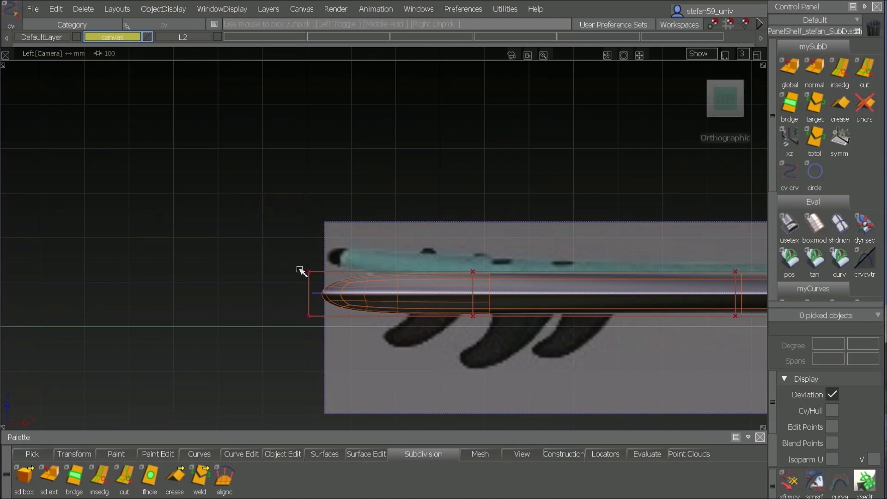
{"action": "left_click_drag", "start_coordinate": [289, 255], "coordinate": [324, 320]}
{"action": "middle_click_drag", "start_coordinate": [325, 363], "coordinate": [324, 391], "text": "ctrl+shift"}
{"action": "left_click_drag", "start_coordinate": [348, 350], "coordinate": [346, 307]}
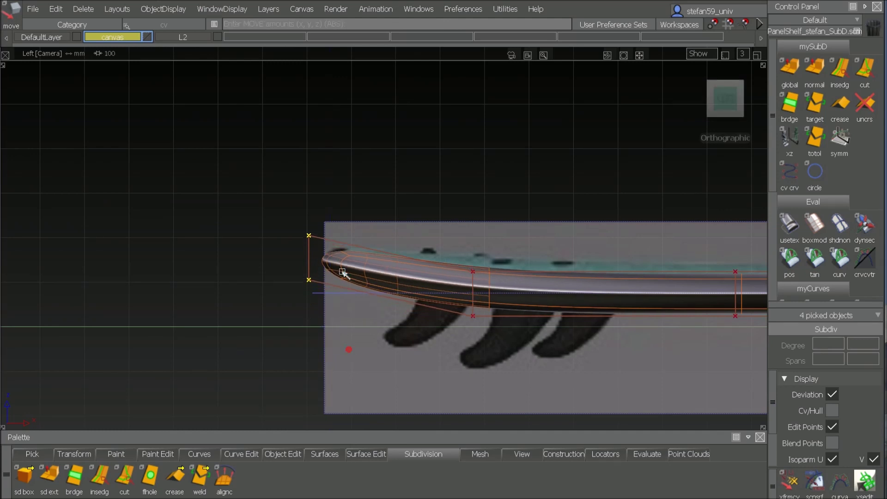
Move the second row of control points from the tail end up by about 40 mm to follow the reference
{"action": "left_click_drag", "start_coordinate": [395, 290], "coordinate": [441, 282], "text": "ctrl+shift"}
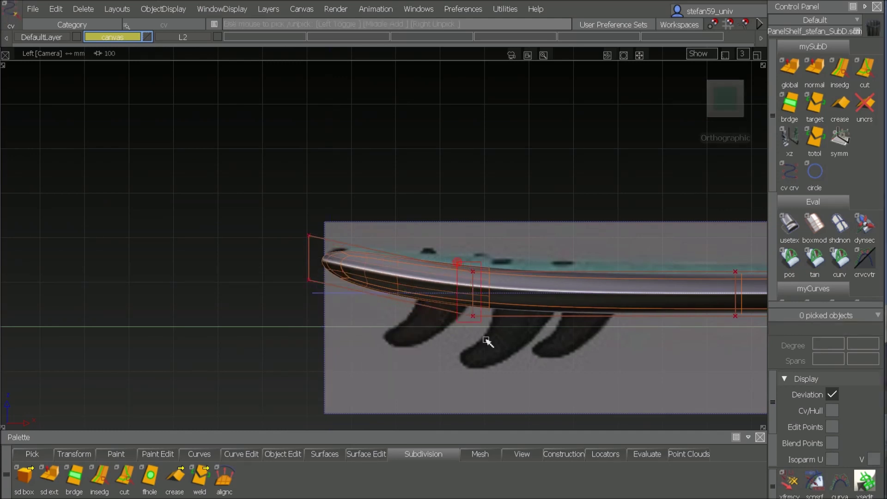
{"action": "left_click_drag", "start_coordinate": [486, 340], "coordinate": [487, 345]}
{"action": "middle_click_drag", "start_coordinate": [484, 374], "coordinate": [483, 401], "text": "ctrl+shift"}
{"action": "right_click_drag", "start_coordinate": [481, 400], "coordinate": [481, 383]}
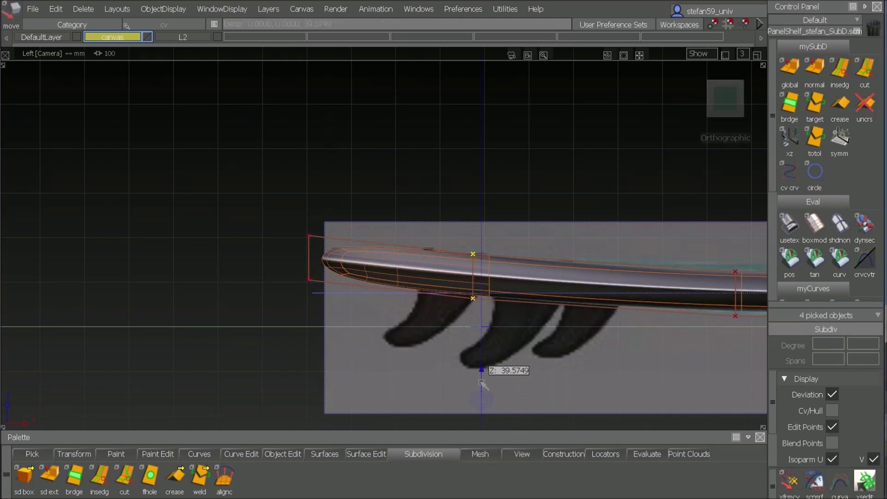
Raise the third row of control points from the tail slightly to fit the reference, then deselect everything
{"action": "middle_click_drag", "start_coordinate": [584, 374], "coordinate": [251, 396], "text": "alt+shift"}
{"action": "left_click_drag", "start_coordinate": [456, 378], "coordinate": [441, 296], "text": "ctrl+shift"}
{"action": "left_click_drag", "start_coordinate": [444, 313], "coordinate": [484, 297], "text": "ctrl+shift"}
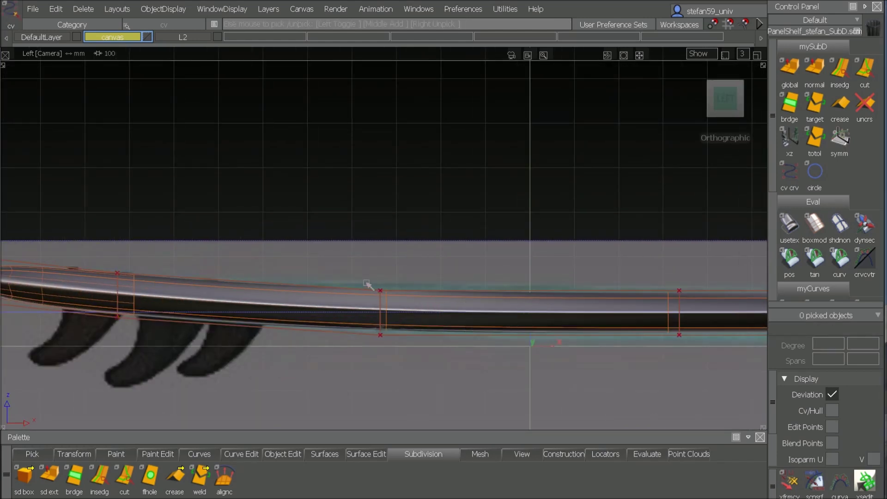
{"action": "left_click_drag", "start_coordinate": [369, 285], "coordinate": [406, 404]}
{"action": "middle_click_drag", "start_coordinate": [411, 421], "coordinate": [411, 430], "text": "ctrl+shift"}
{"action": "right_click_drag", "start_coordinate": [422, 414], "coordinate": [422, 407]}
{"action": "mouse_move", "coordinate": [521, 404]}
{"action": "left_mouse_down", "text": "ctrl+shift"}
{"action": "mouse_move", "coordinate": [543, 313]}
{"action": "mouse_move", "coordinate": [554, 300]}
{"action": "left_mouse_up", "text": "ctrl+shift"}
Assign the board to layer L2 and hide that layer to uncover the side-view reference around the fins
{"action": "right_click_drag", "start_coordinate": [646, 269], "coordinate": [628, 330], "text": "alt+shift"}
{"action": "left_click_drag", "start_coordinate": [629, 329], "coordinate": [545, 291], "text": "alt+shift"}
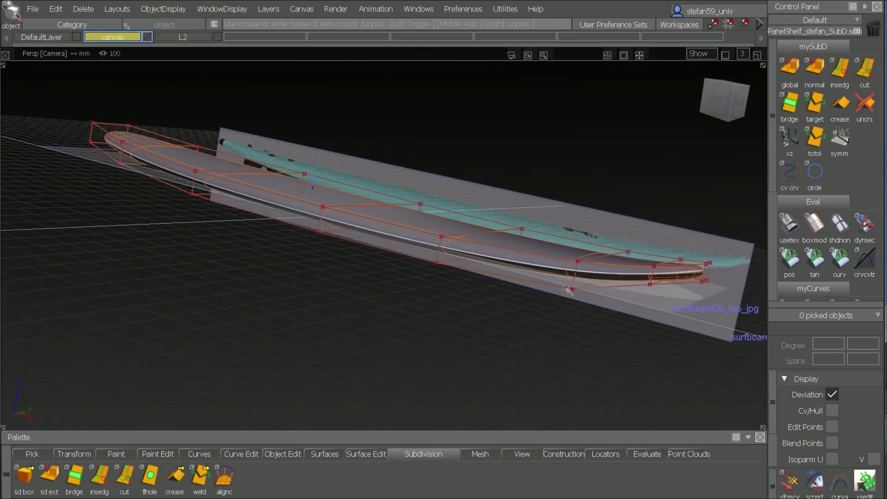
{"action": "left_click", "coordinate": [716, 100]}
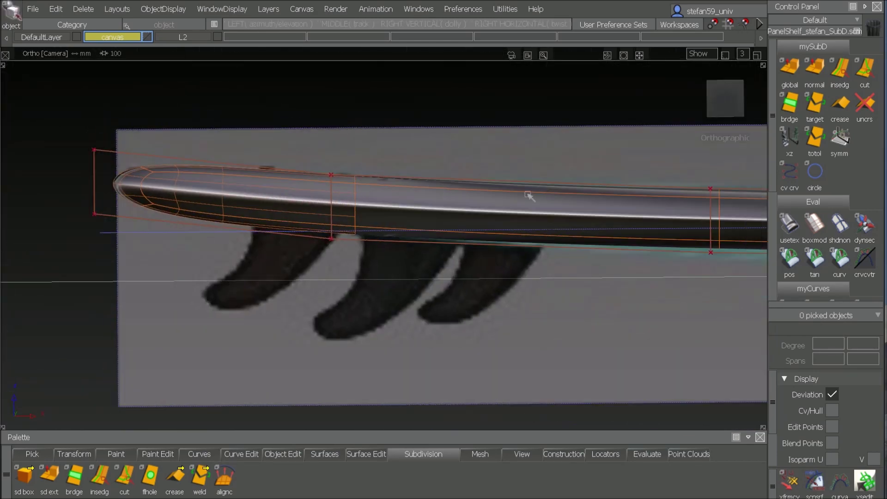
{"action": "left_click", "coordinate": [527, 195]}
{"action": "left_click", "coordinate": [528, 195], "text": "ctrl+shift"}
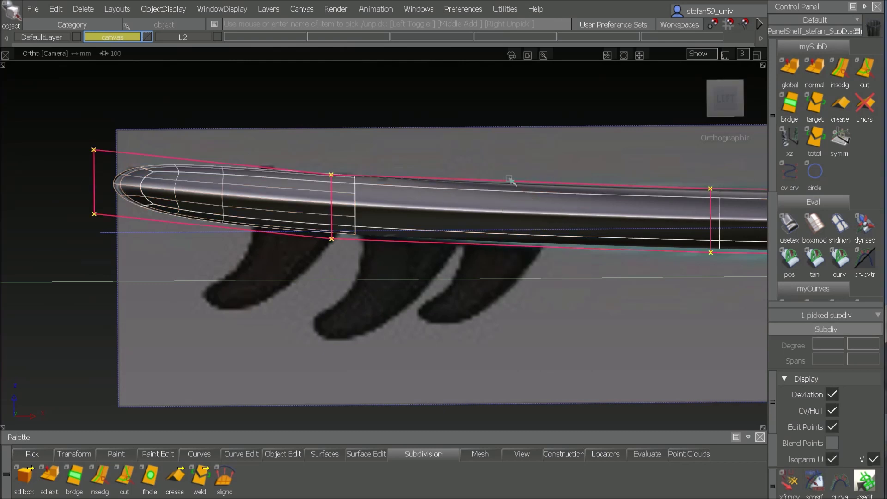
{"action": "right_click_drag", "start_coordinate": [196, 41], "coordinate": [195, 48]}
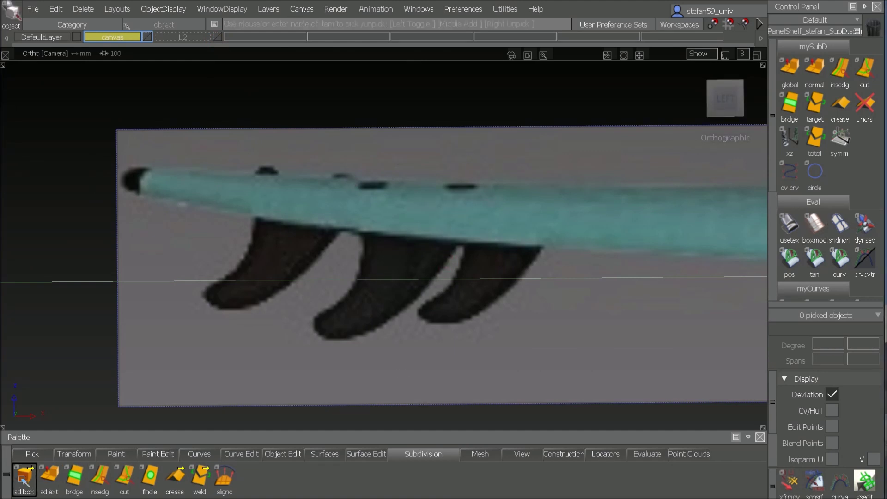
Place a subdivision box at the base of the middle fin, show it faceted and flatten it vertically
{"action": "left_click", "coordinate": [23, 478]}
{"action": "left_click", "coordinate": [407, 220]}
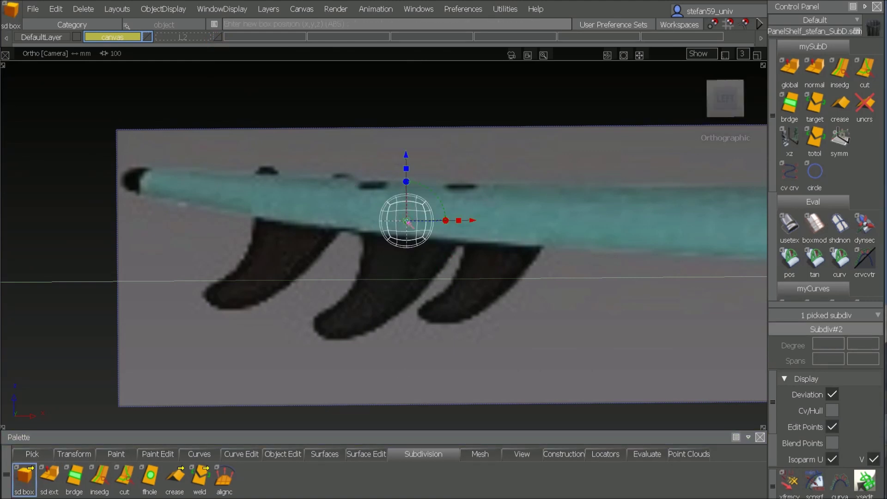
{"action": "left_click", "coordinate": [814, 224]}
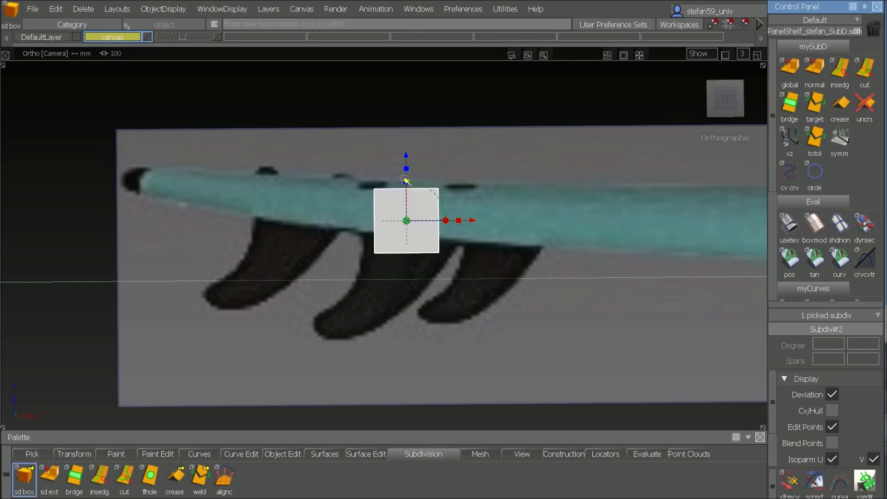
{"action": "left_click_drag", "start_coordinate": [406, 169], "coordinate": [412, 226]}
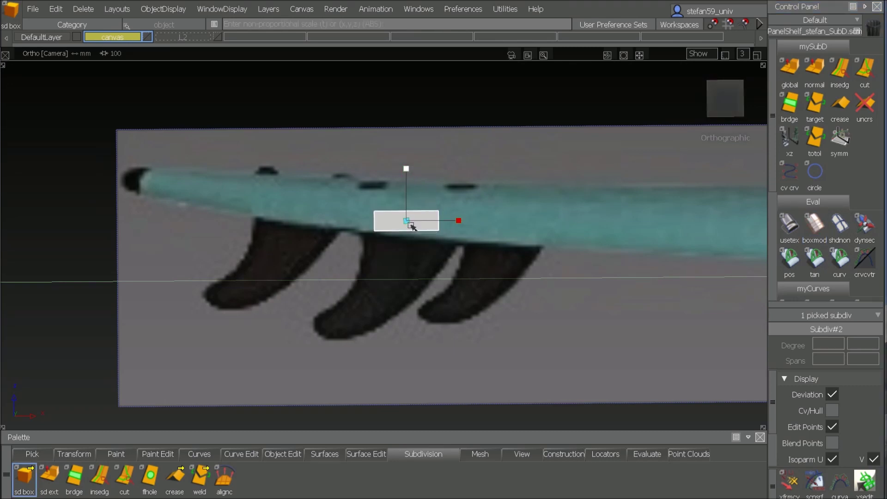
Tilt the fin box to follow the slope of the board's underside and make it thin across the board's width
{"action": "key", "text": "ctrl+t"}
{"action": "mouse_move", "coordinate": [432, 193]}
{"action": "left_mouse_down"}
{"action": "mouse_move", "coordinate": [437, 202]}
{"action": "mouse_move", "coordinate": [431, 198]}
{"action": "left_mouse_up"}
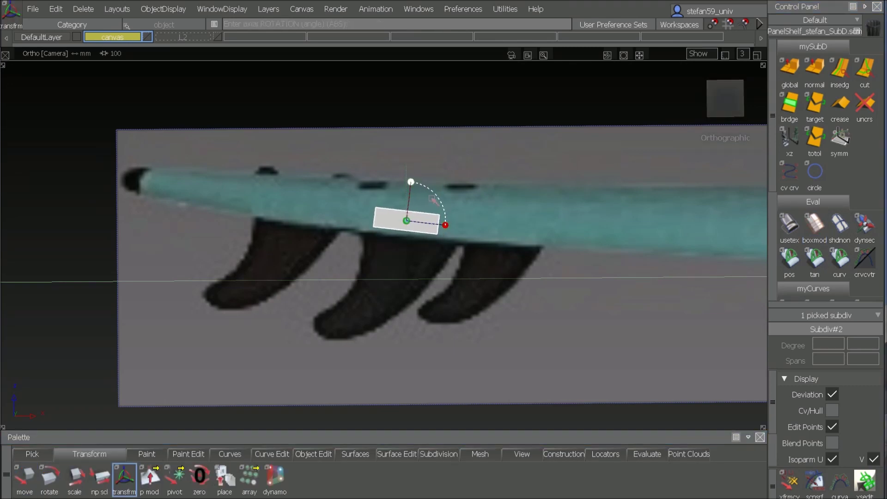
{"action": "left_click_drag", "start_coordinate": [458, 227], "coordinate": [481, 350]}
{"action": "left_click", "coordinate": [432, 234]}
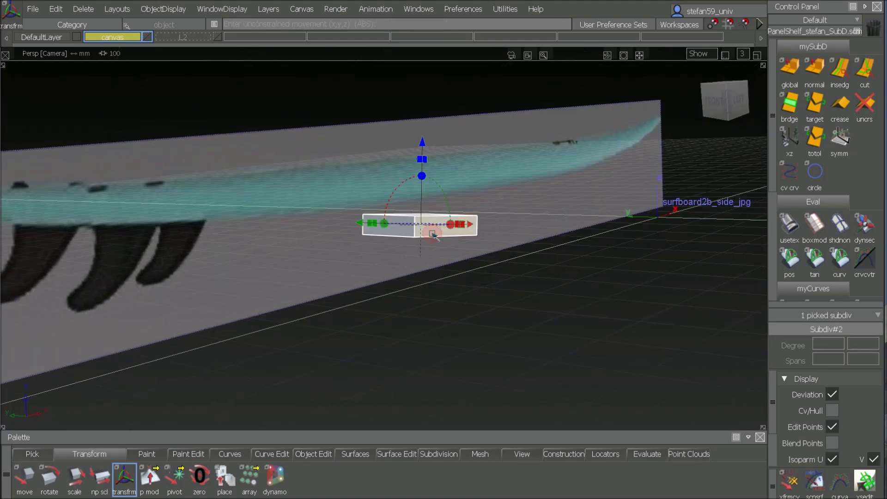
{"action": "left_click_drag", "start_coordinate": [373, 225], "coordinate": [299, 243]}
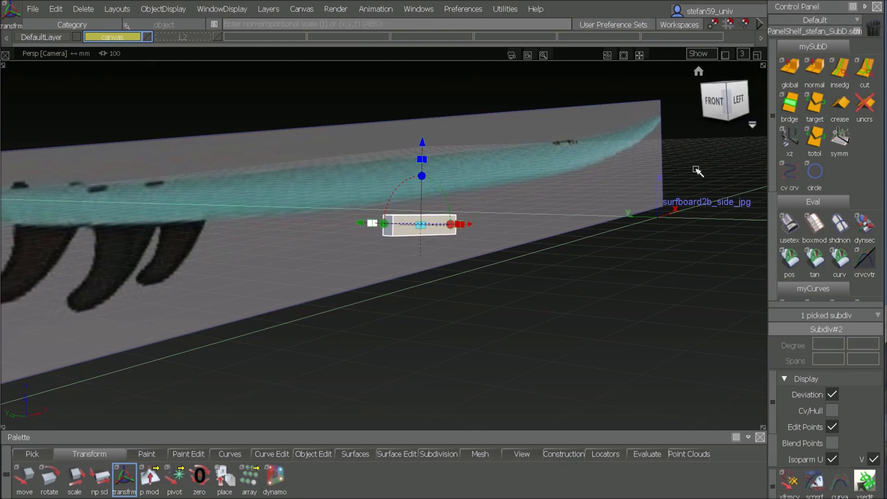
Extrude the box's bottom face down along the middle fin, rotating, narrowing and shifting its end face to match the fin outline
{"action": "left_click_drag", "start_coordinate": [503, 321], "coordinate": [544, 246], "text": "alt+shift"}
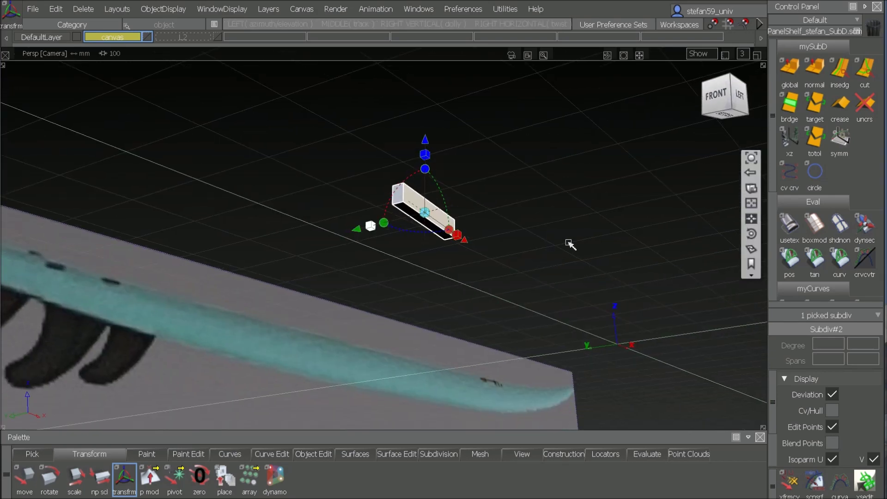
{"action": "left_click", "coordinate": [789, 69]}
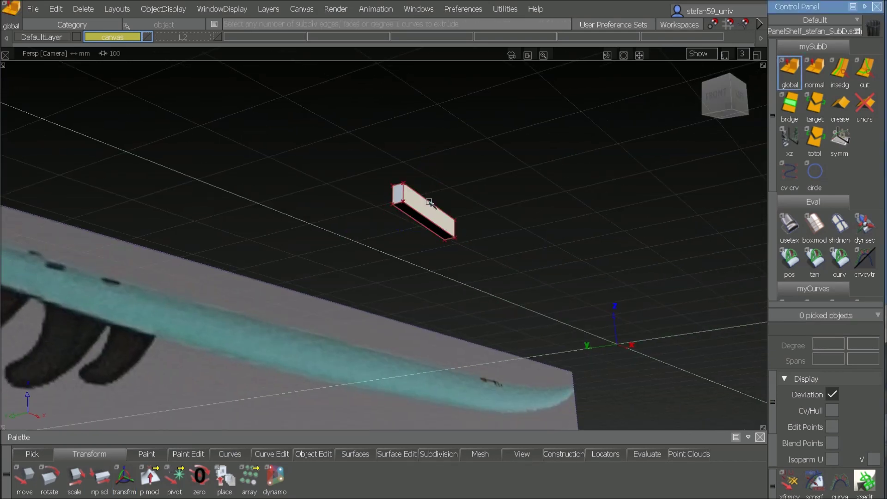
{"action": "right_click_drag", "start_coordinate": [437, 295], "coordinate": [445, 263], "text": "alt+shift"}
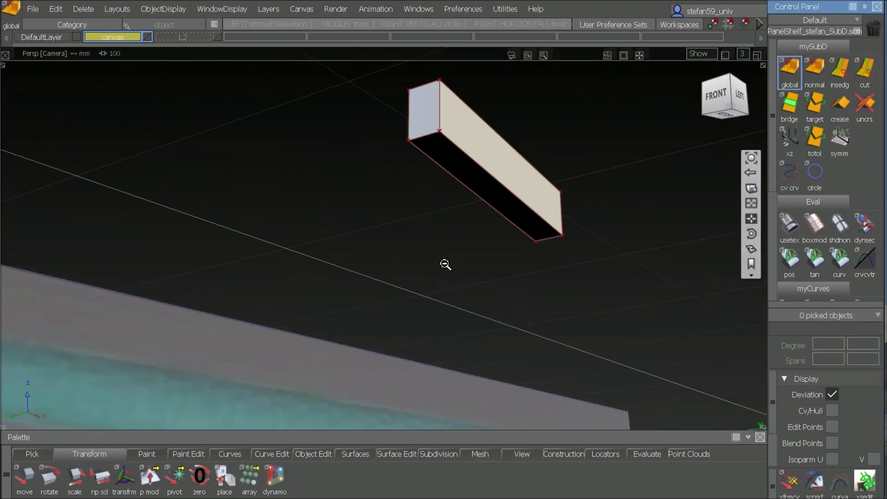
{"action": "left_click", "coordinate": [497, 199]}
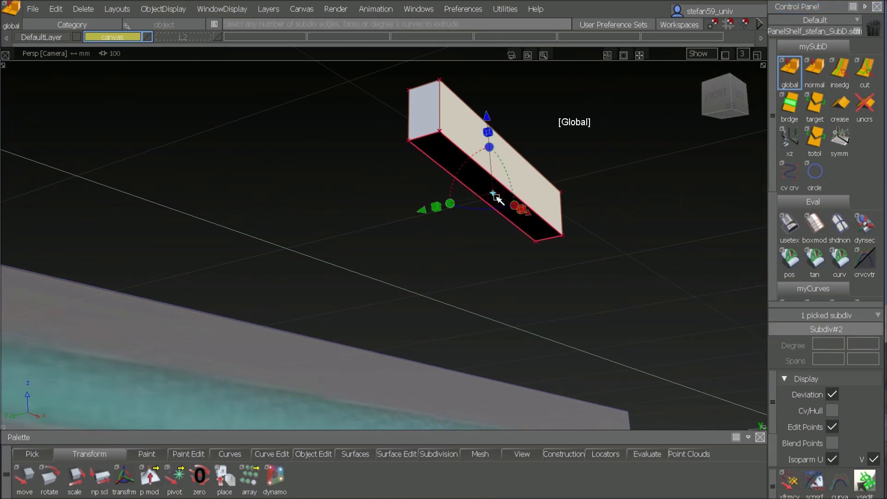
{"action": "left_click", "coordinate": [739, 98]}
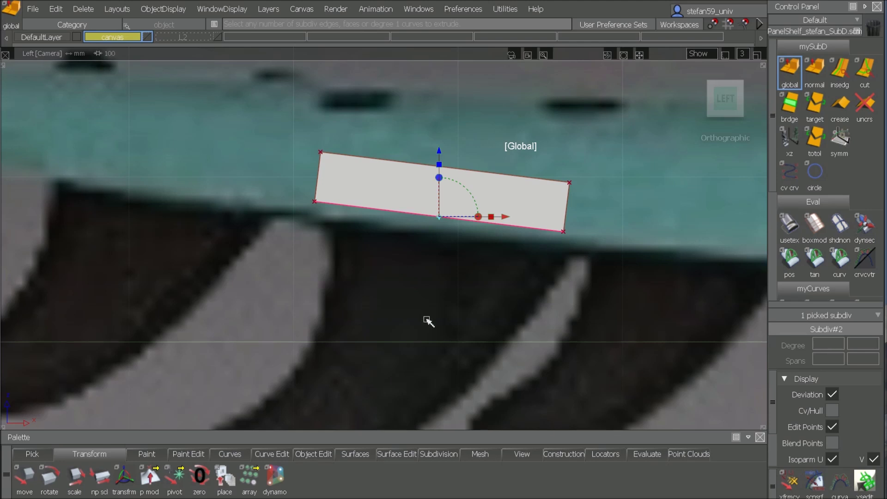
{"action": "scroll", "coordinate": [420, 328], "scroll_direction": "down", "scroll_amount": 3}
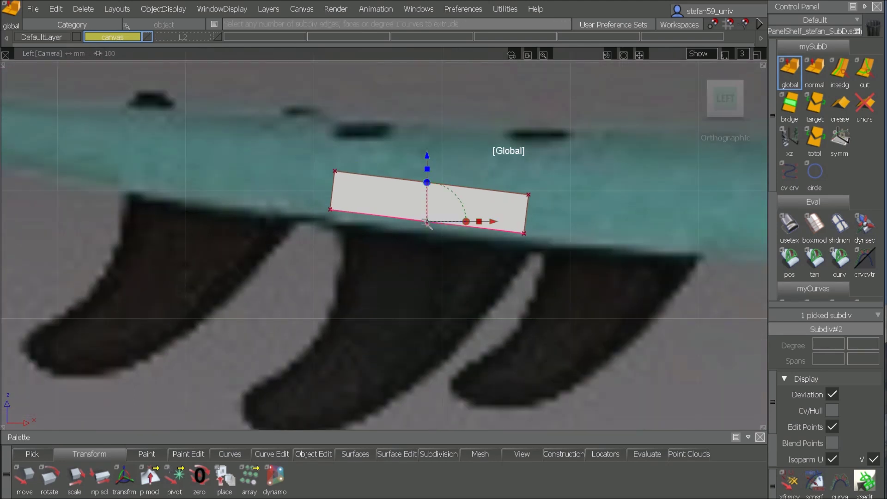
{"action": "left_click_drag", "start_coordinate": [429, 224], "coordinate": [404, 339]}
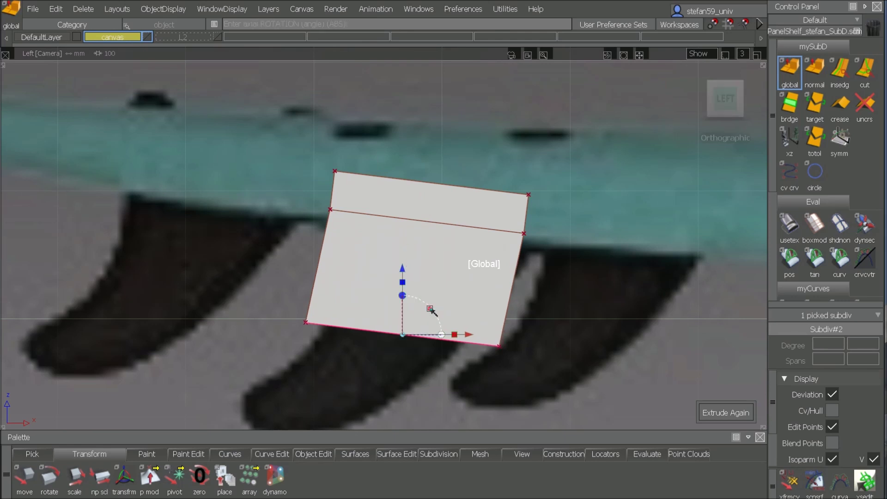
{"action": "left_click_drag", "start_coordinate": [432, 309], "coordinate": [424, 338]}
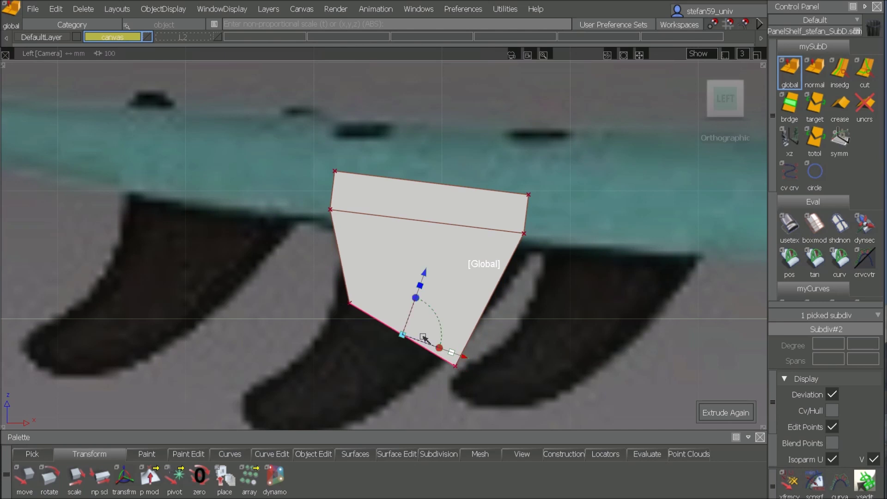
{"action": "left_click_drag", "start_coordinate": [464, 359], "coordinate": [453, 351]}
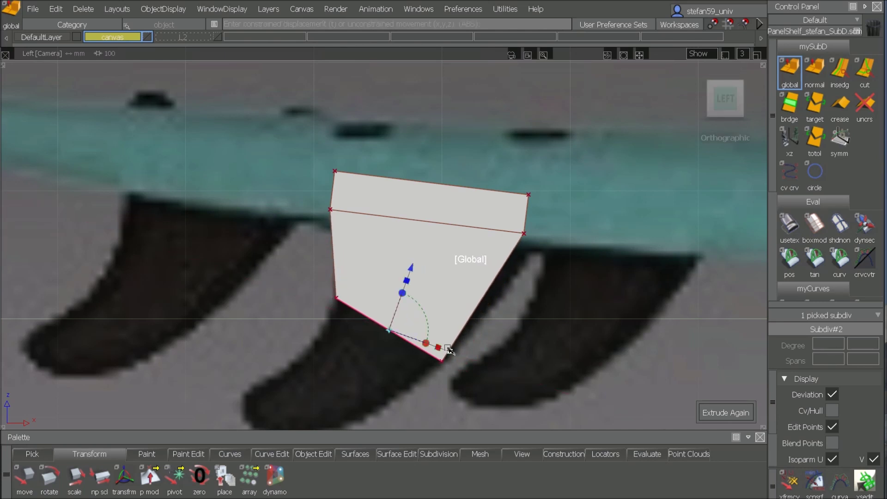
Extrude the middle fin's end face twice more along the reference outline to the tip, rotating, narrowing and shifting each new end face
{"action": "key", "text": "space"}
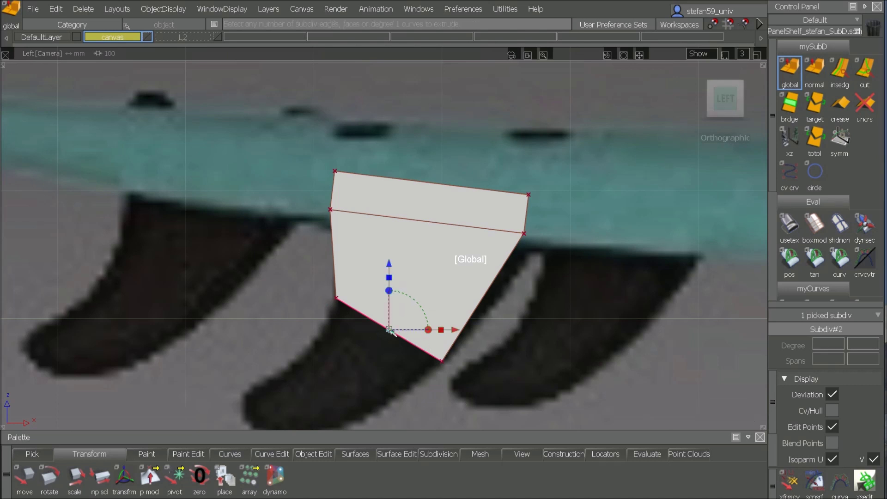
{"action": "left_click_drag", "start_coordinate": [391, 331], "coordinate": [328, 393]}
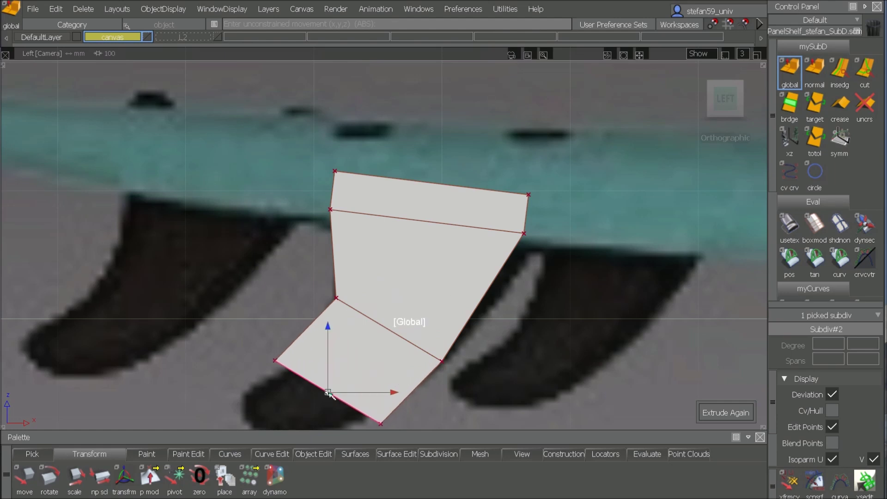
{"action": "left_click_drag", "start_coordinate": [356, 364], "coordinate": [363, 375]}
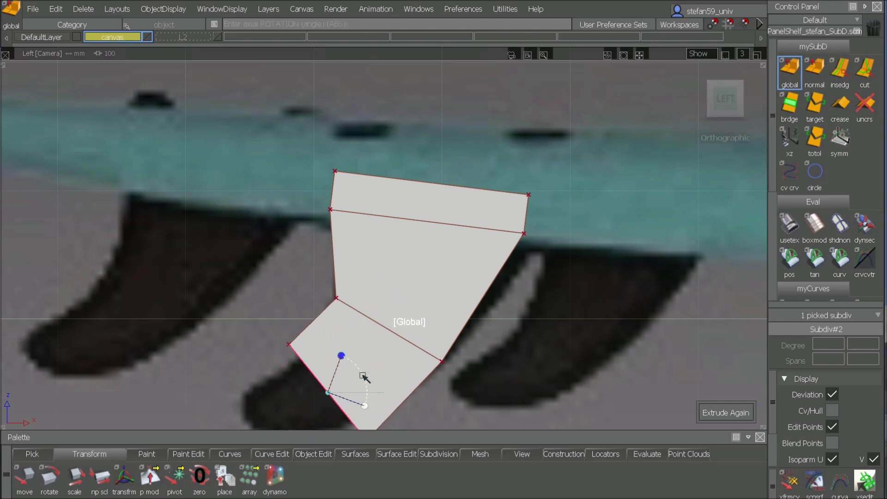
{"action": "middle_click_drag", "start_coordinate": [406, 357], "coordinate": [456, 271], "text": "alt+shift"}
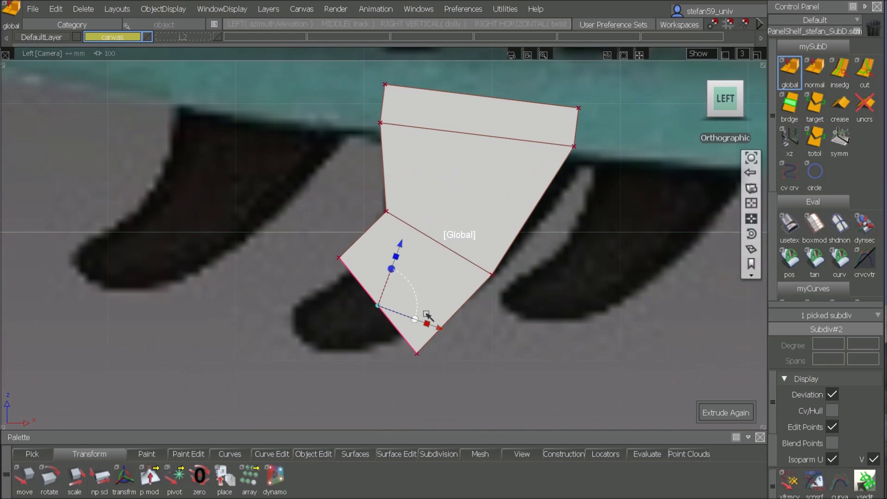
{"action": "left_click_drag", "start_coordinate": [425, 327], "coordinate": [426, 326]}
{"action": "left_click_drag", "start_coordinate": [379, 308], "coordinate": [382, 324]}
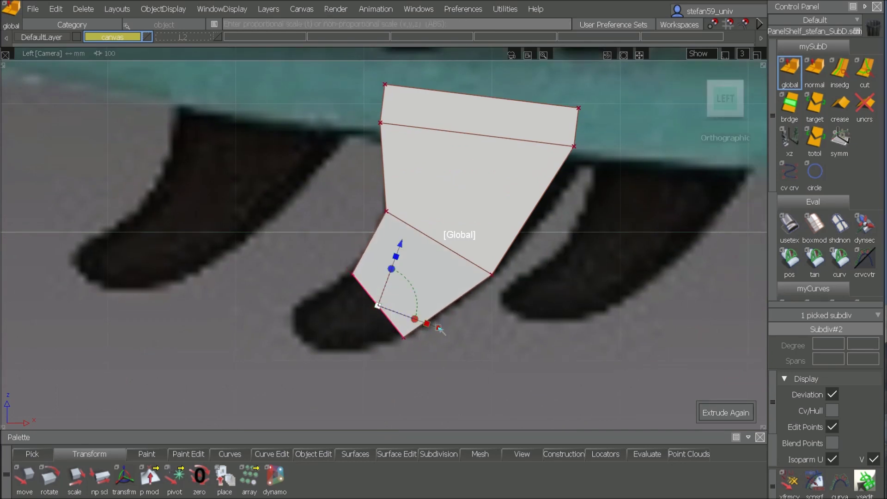
{"action": "left_click_drag", "start_coordinate": [378, 306], "coordinate": [318, 331]}
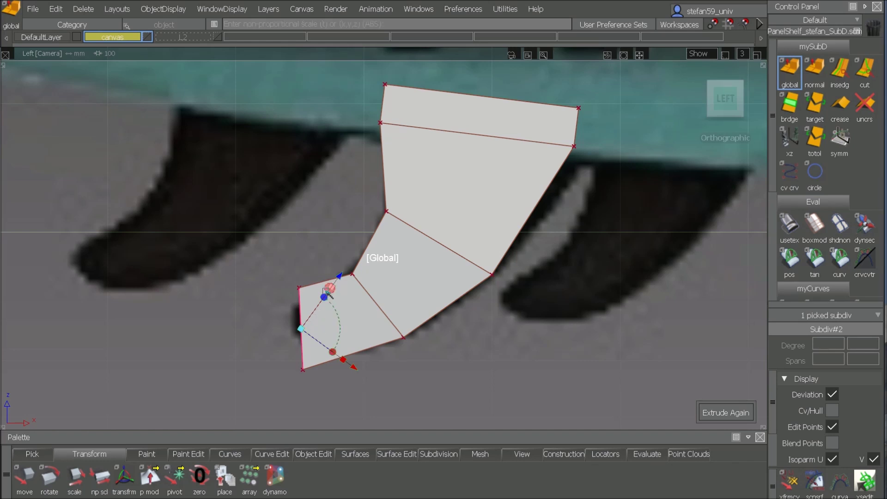
{"action": "left_click_drag", "start_coordinate": [301, 329], "coordinate": [293, 365]}
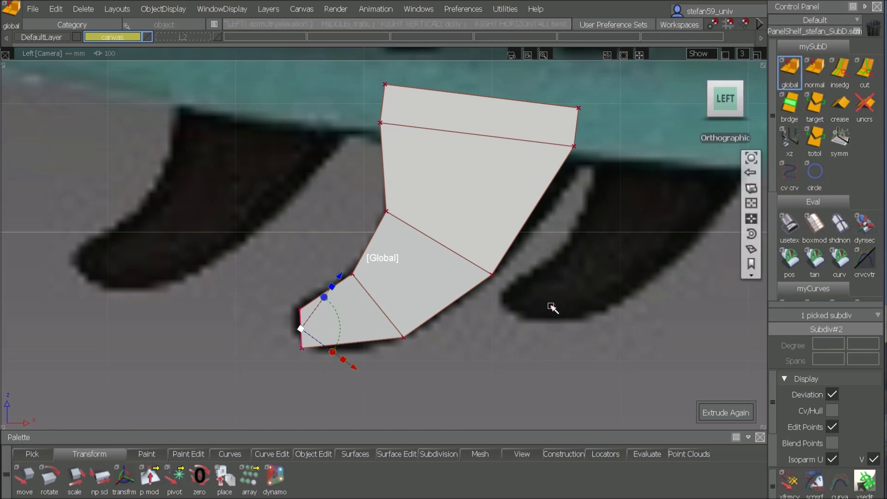
Display the fin as a smooth shaded subdivision surface and inspect its shape from several sides
{"action": "left_click_drag", "start_coordinate": [553, 307], "coordinate": [454, 317], "text": "alt+shift"}
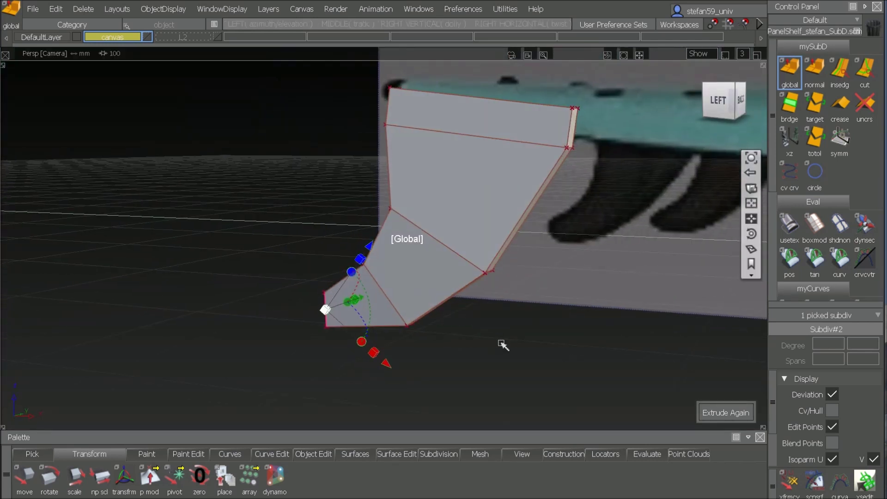
{"action": "left_click", "coordinate": [789, 231]}
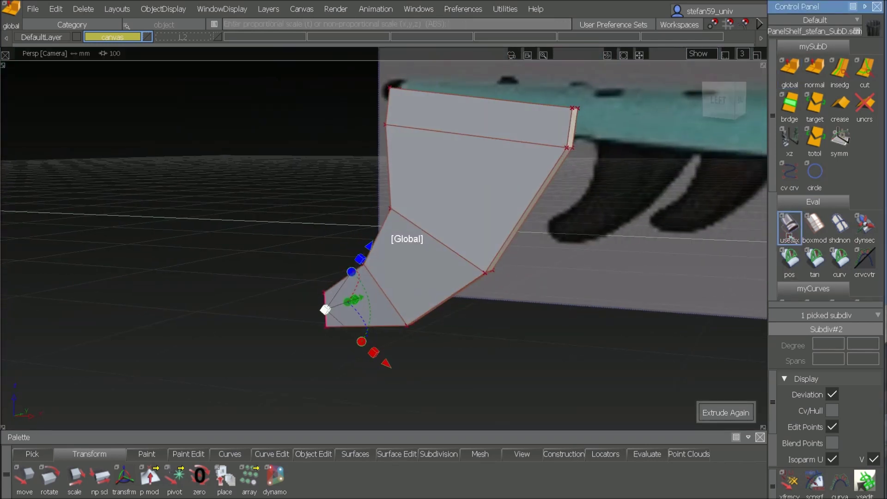
{"action": "left_click_drag", "start_coordinate": [561, 317], "coordinate": [666, 327], "text": "alt+shift"}
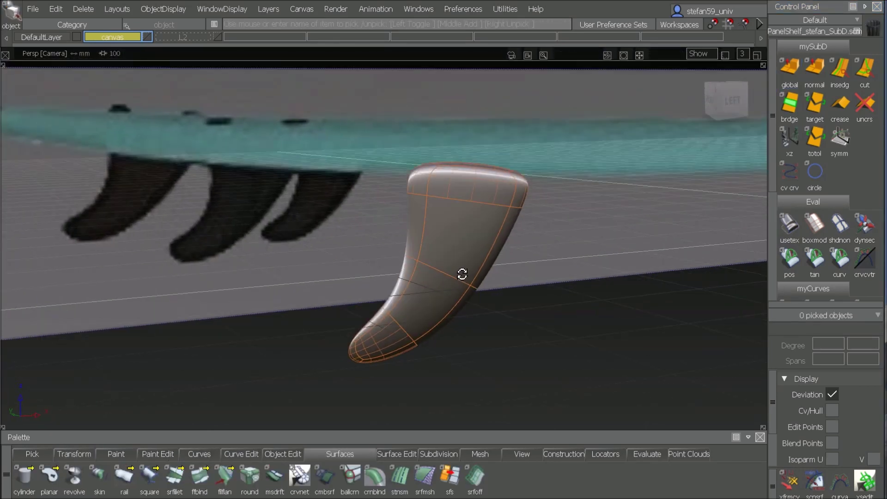
{"action": "left_click_drag", "start_coordinate": [462, 274], "coordinate": [356, 279], "text": "alt+shift"}
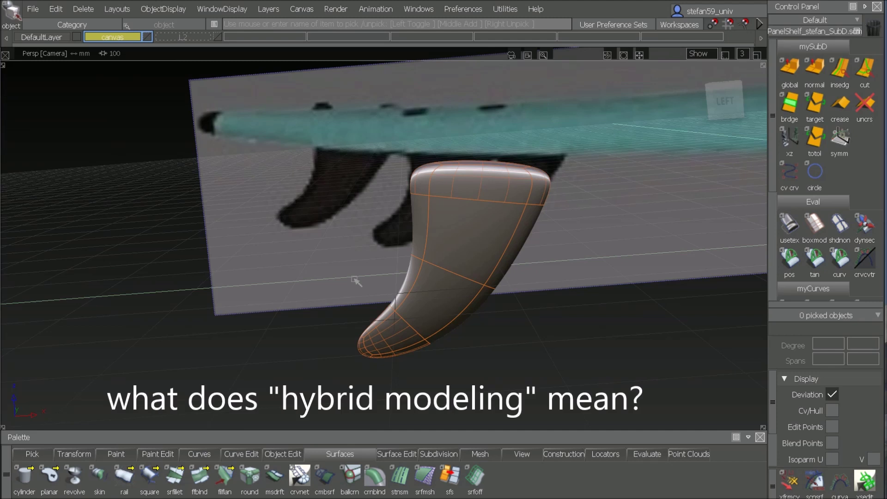
{"action": "right_click_drag", "start_coordinate": [552, 243], "coordinate": [538, 260], "text": "alt+shift"}
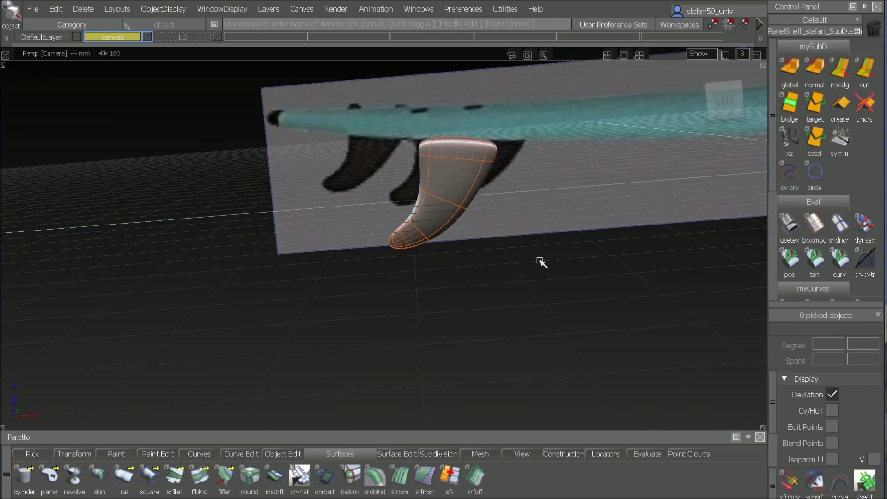
Unhide layer L2 to bring back the surfboard body around the fin's base
{"action": "left_click", "coordinate": [217, 37]}
{"action": "left_click_drag", "start_coordinate": [385, 196], "coordinate": [451, 246], "text": "alt+shift"}
{"action": "middle_click_drag", "start_coordinate": [450, 247], "coordinate": [447, 280], "text": "alt+shift"}
{"action": "left_click_drag", "start_coordinate": [447, 280], "coordinate": [511, 183], "text": "alt+shift"}
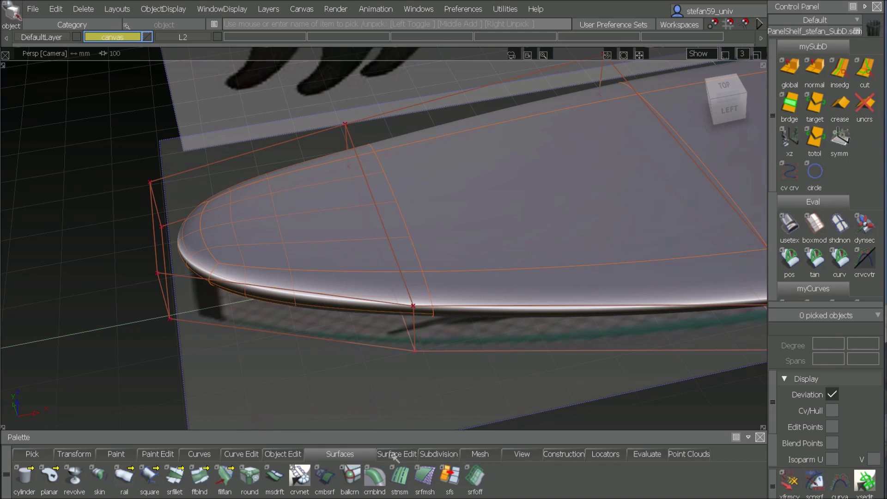
In the top view, place a cylinder on the board's centreline at the fin and squash it into a long narrow ellipse around it
{"action": "left_click", "coordinate": [23, 482]}
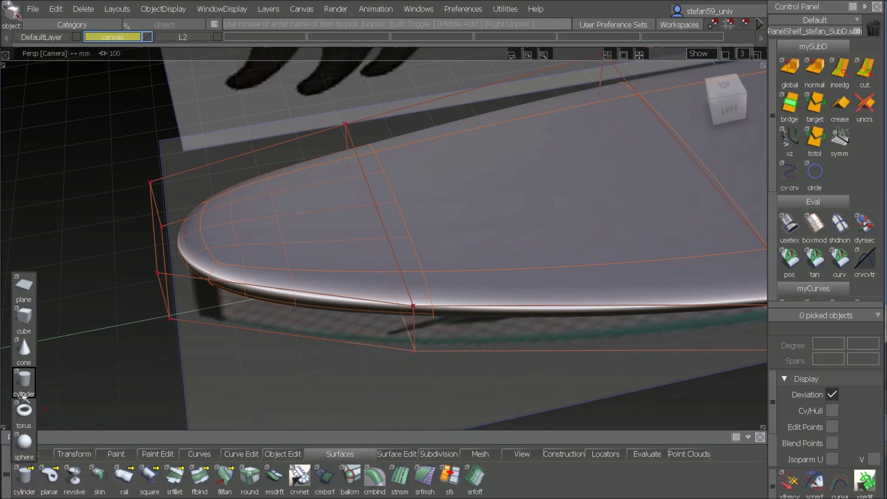
{"action": "left_click", "coordinate": [24, 386]}
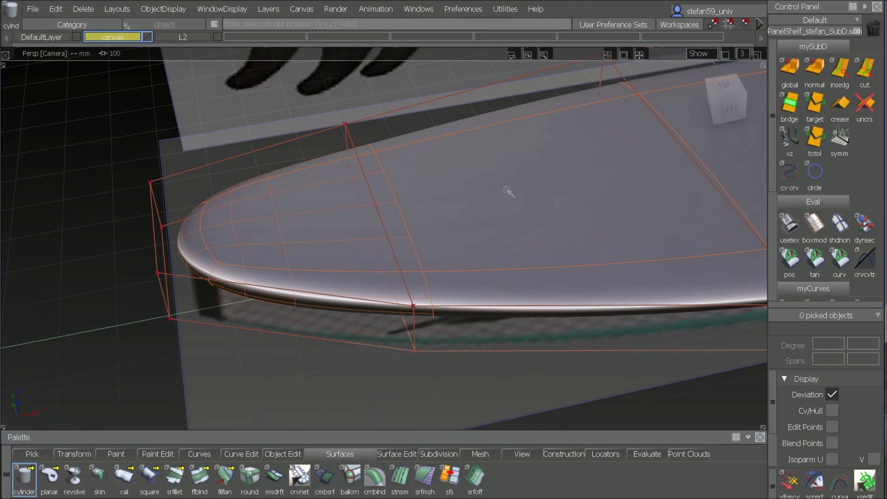
{"action": "left_click", "coordinate": [726, 88]}
{"action": "left_click", "coordinate": [725, 89]}
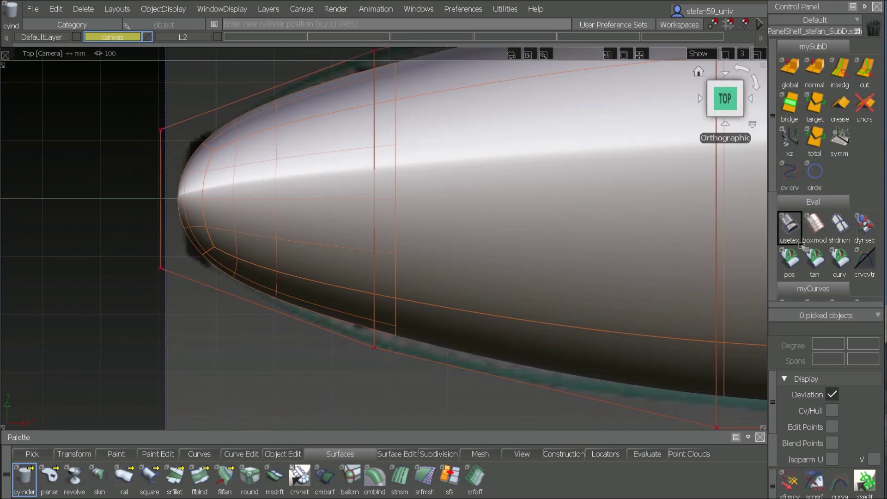
{"action": "left_click", "coordinate": [435, 204]}
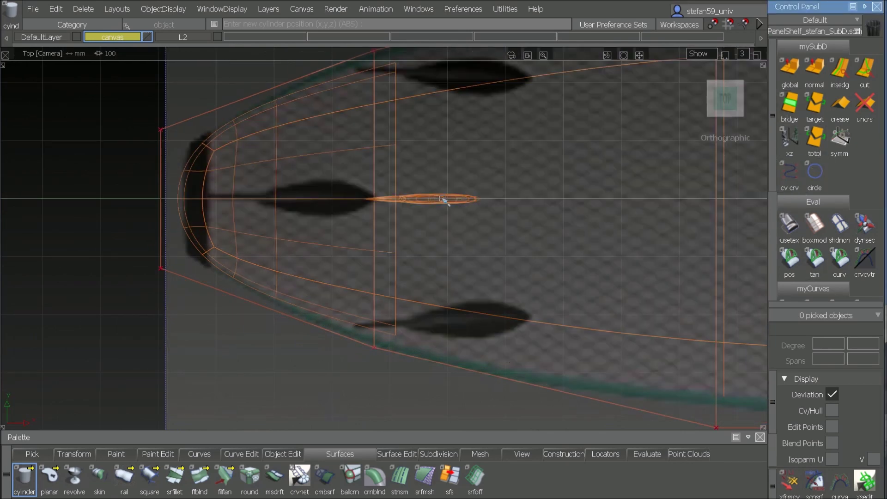
{"action": "left_click", "coordinate": [444, 200]}
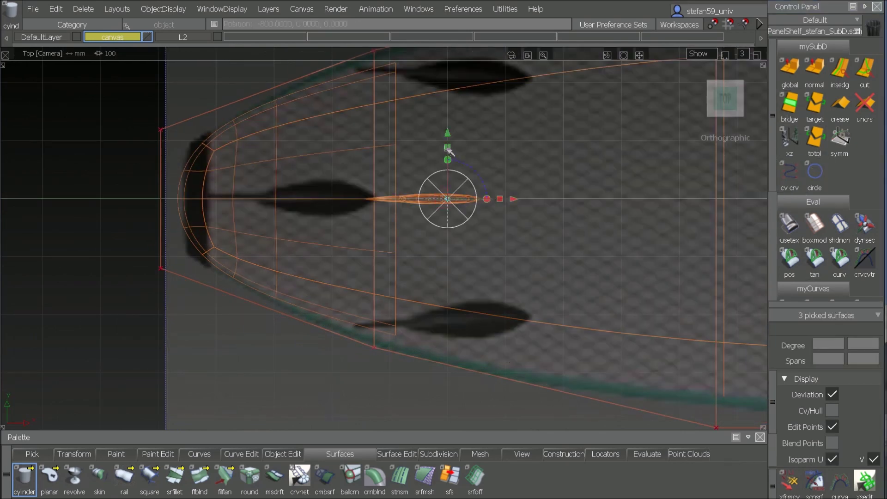
{"action": "left_click_drag", "start_coordinate": [449, 150], "coordinate": [496, 206]}
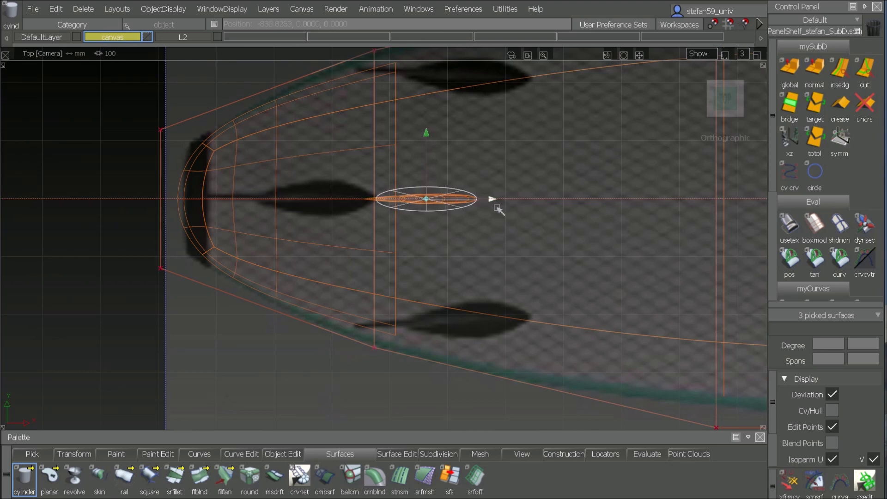
{"action": "left_click_drag", "start_coordinate": [560, 289], "coordinate": [467, 285], "text": "alt+shift"}
{"action": "left_click_drag", "start_coordinate": [428, 212], "coordinate": [600, 246]}
{"action": "left_click", "coordinate": [550, 309]}
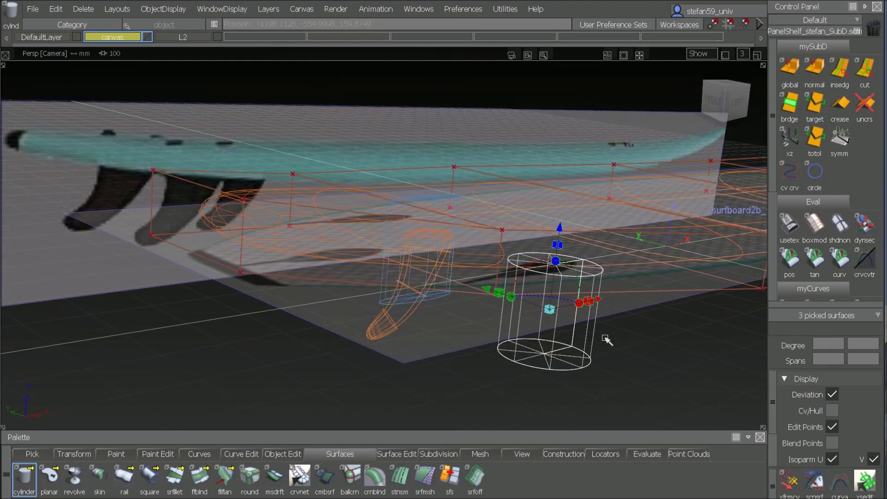
{"action": "key", "text": "Delete"}
{"action": "left_click", "coordinate": [874, 462]}
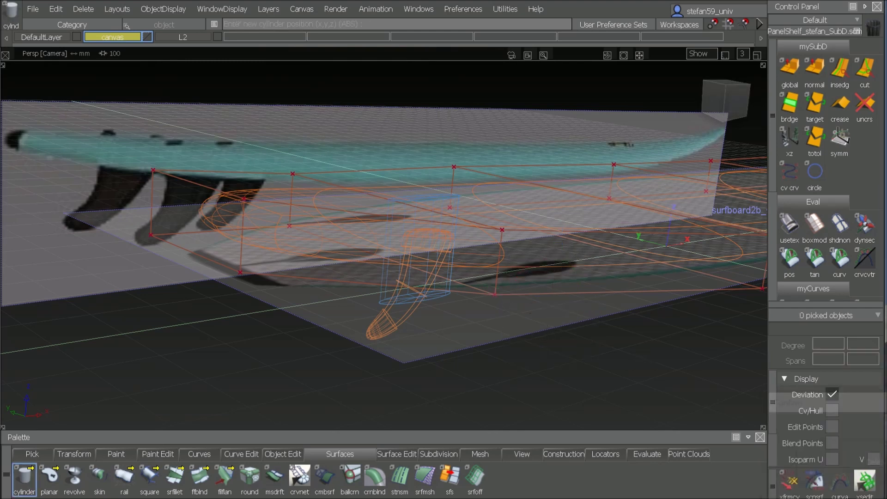
Shade the models and move the elliptical cylinder up so its upper end rises above the board's deck
{"action": "left_click", "coordinate": [780, 221]}
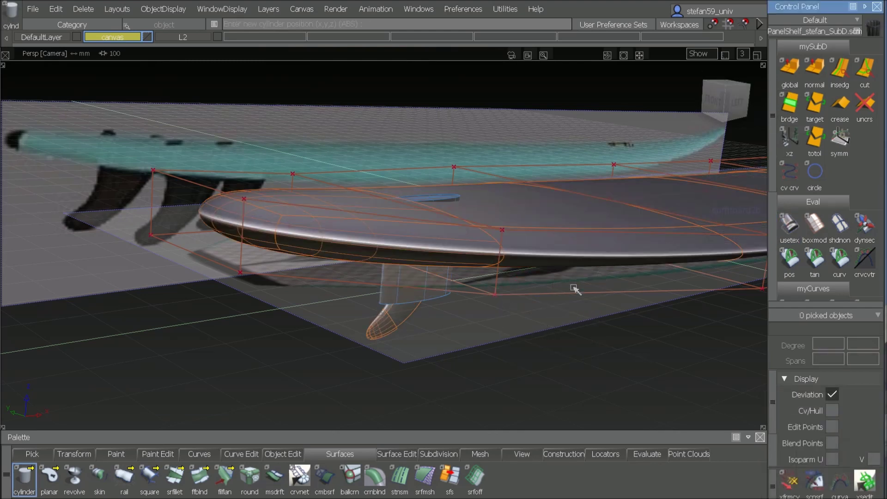
{"action": "left_click_drag", "start_coordinate": [429, 359], "coordinate": [425, 391], "text": "ctrl+shift"}
{"action": "left_click", "coordinate": [382, 300]}
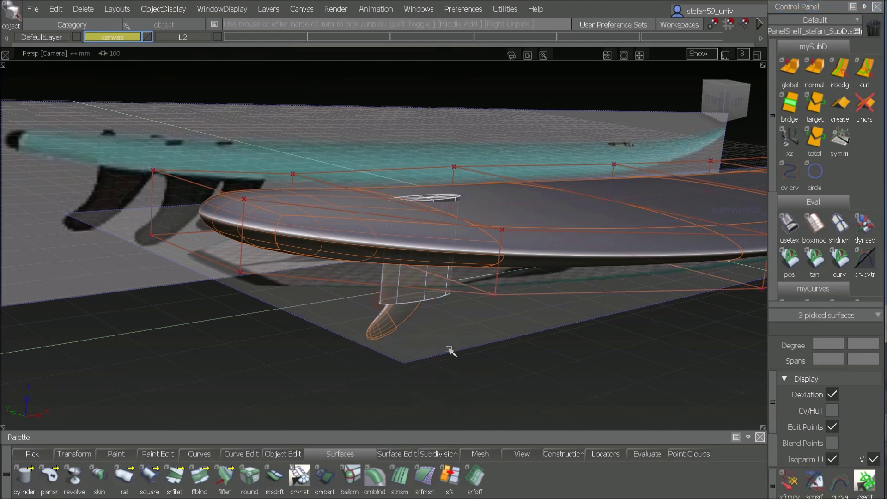
{"action": "left_click_drag", "start_coordinate": [501, 372], "coordinate": [503, 396], "text": "ctrl+shift"}
{"action": "right_click_drag", "start_coordinate": [501, 395], "coordinate": [505, 373]}
{"action": "left_click_drag", "start_coordinate": [500, 368], "coordinate": [512, 271]}
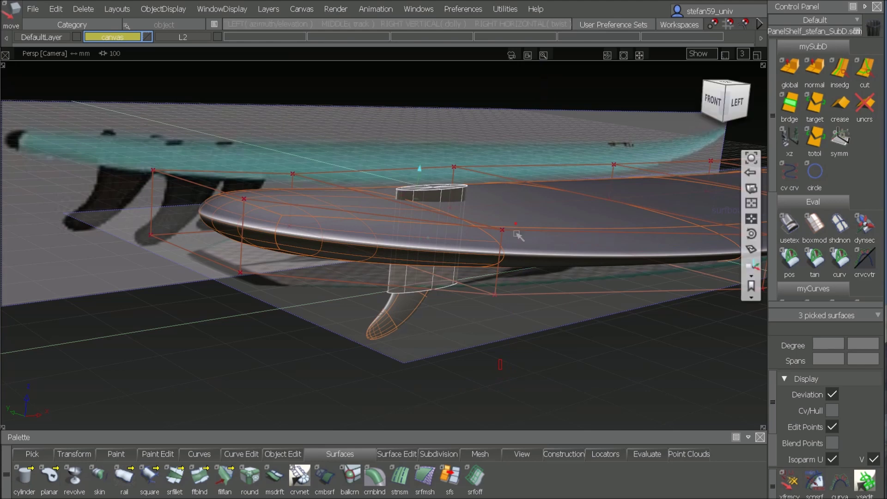
Delete the elliptical cylinder's top and bottom cap surfaces, keeping only its wall
{"action": "left_click_drag", "start_coordinate": [518, 234], "coordinate": [510, 308], "text": "alt+shift"}
{"action": "right_click_drag", "start_coordinate": [510, 308], "coordinate": [521, 281], "text": "alt+shift"}
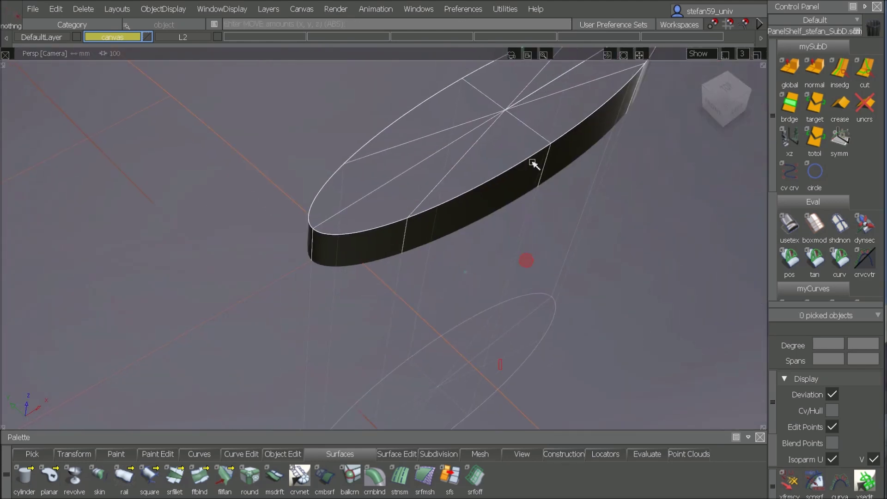
{"action": "left_click_drag", "start_coordinate": [533, 166], "coordinate": [497, 180], "text": "ctrl+shift"}
{"action": "left_click", "coordinate": [482, 151]}
{"action": "left_click_drag", "start_coordinate": [527, 276], "coordinate": [506, 215], "text": "alt+shift"}
{"action": "left_click", "coordinate": [503, 232]}
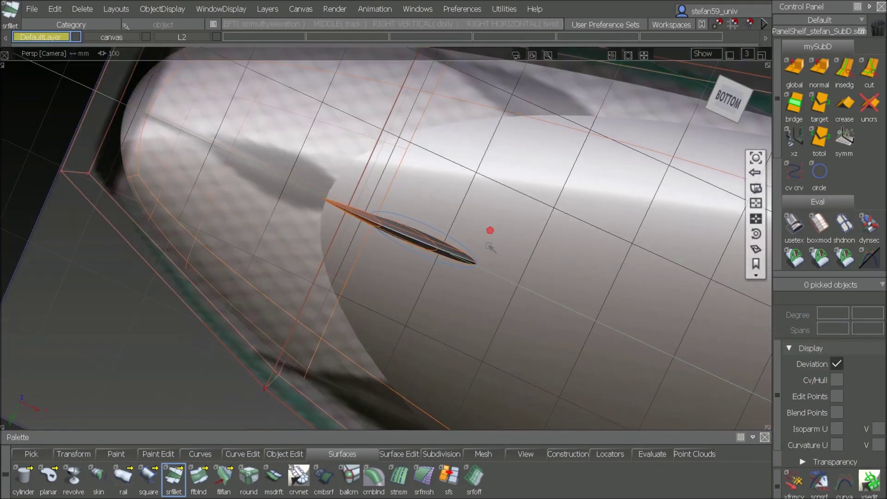
Build a G1 tangent surface fillet with chordal length 5 between the cylinder's wall and the board's deck
{"action": "left_click_drag", "start_coordinate": [487, 230], "coordinate": [503, 315], "text": "alt+shift"}
{"action": "right_click_drag", "start_coordinate": [503, 315], "coordinate": [386, 333], "text": "alt+shift"}
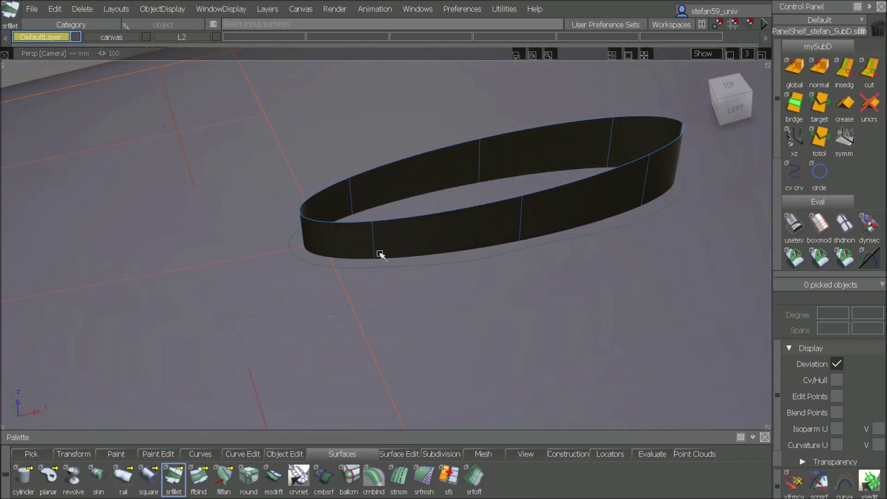
{"action": "double_click", "coordinate": [181, 482]}
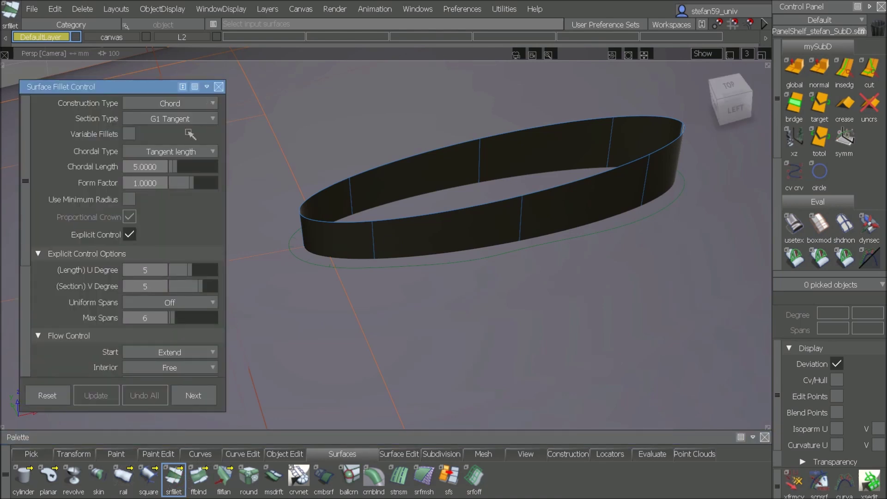
{"action": "left_click", "coordinate": [417, 223]}
{"action": "left_click", "coordinate": [420, 220]}
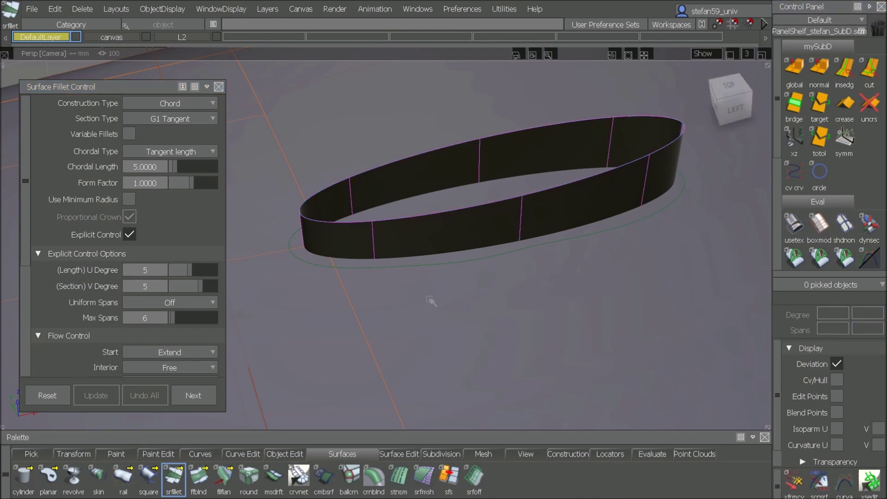
{"action": "left_click", "coordinate": [290, 329]}
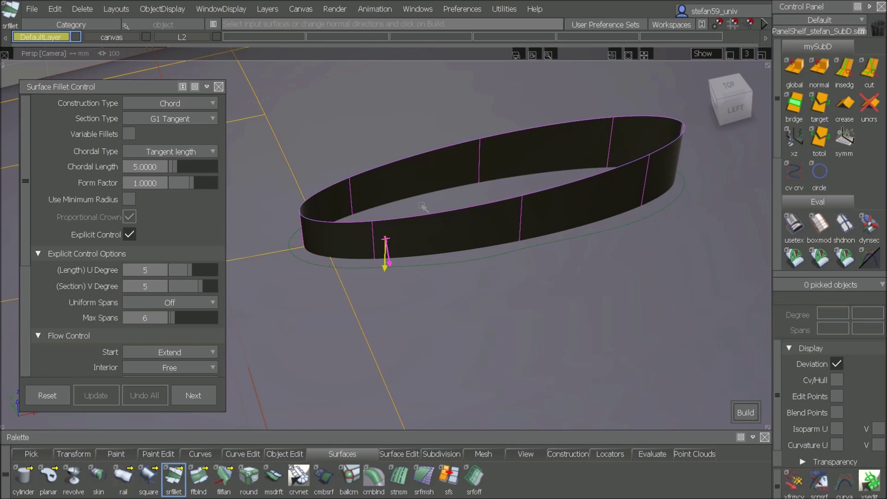
{"action": "left_click", "coordinate": [747, 411]}
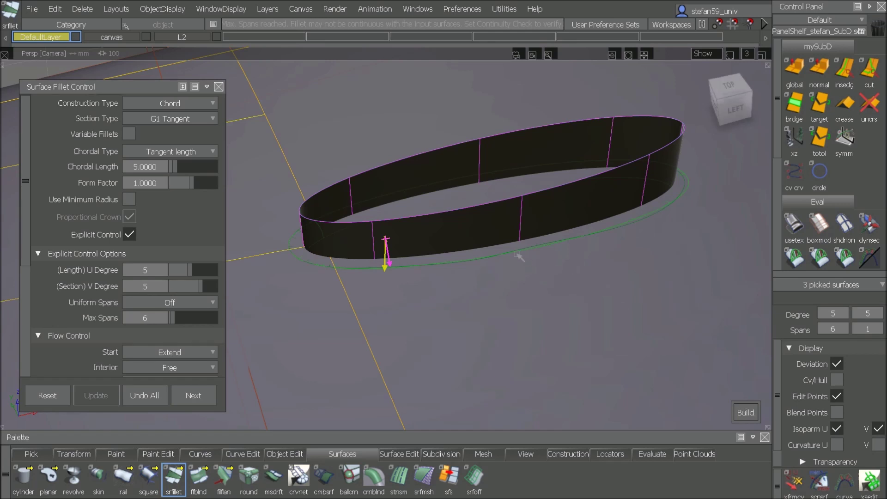
Set the fillet's trim type to Automatic and examine the rounded fin opening in the deck from above
{"action": "left_click_drag", "start_coordinate": [518, 254], "coordinate": [564, 268], "text": "alt+shift"}
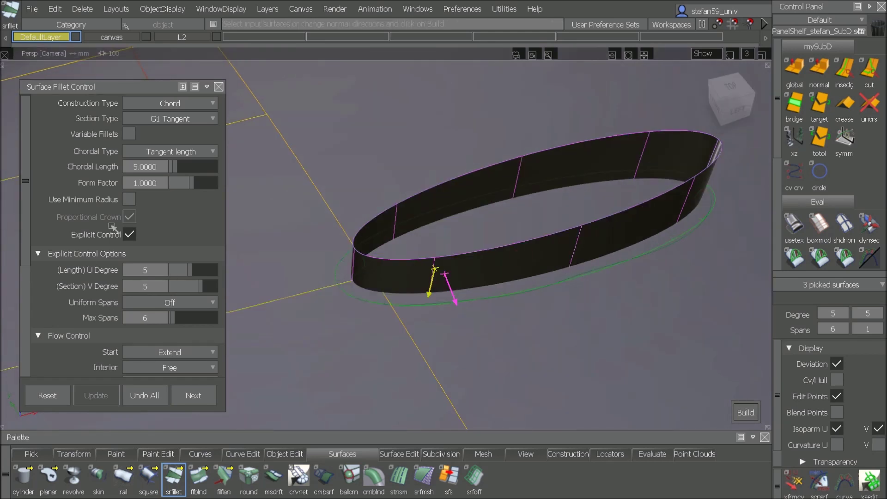
{"action": "left_click_drag", "start_coordinate": [27, 183], "coordinate": [34, 279]}
{"action": "left_click", "coordinate": [151, 358]}
{"action": "left_click", "coordinate": [150, 358]}
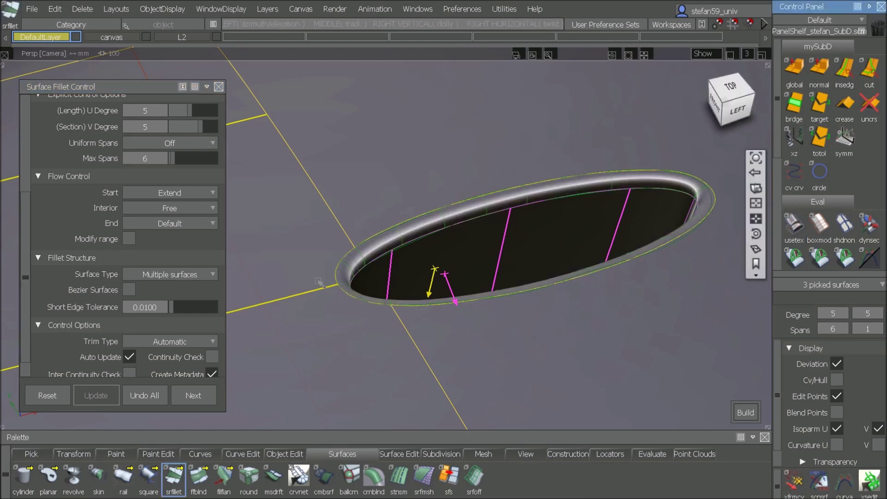
{"action": "left_click_drag", "start_coordinate": [725, 98], "coordinate": [476, 351]}
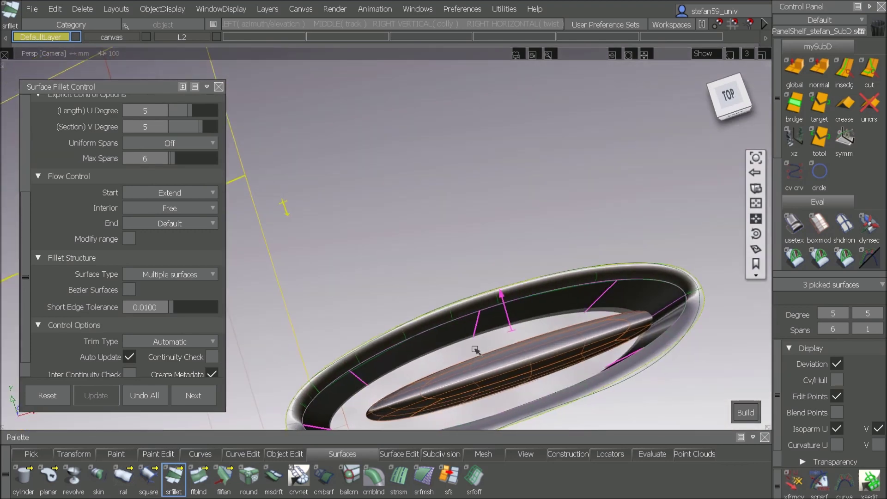
{"action": "middle_click_drag", "start_coordinate": [457, 361], "coordinate": [458, 336], "text": "alt+shift"}
{"action": "left_click_drag", "start_coordinate": [458, 336], "coordinate": [459, 337]}
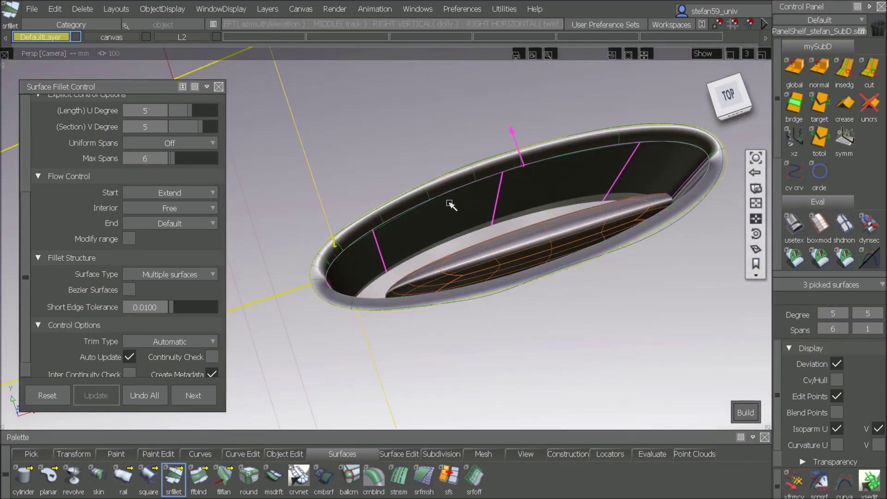
Trim the elliptical wall against the board's underside with 3D intersection, discarding the part of the wall that protrudes below the board
{"action": "left_click_drag", "start_coordinate": [450, 205], "coordinate": [483, 276], "text": "alt+shift"}
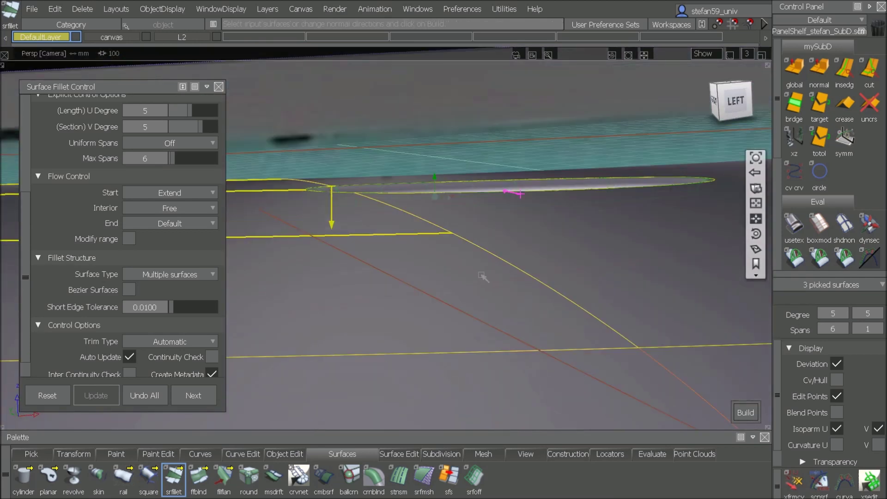
{"action": "left_click_drag", "start_coordinate": [513, 338], "coordinate": [493, 240], "text": "alt+shift"}
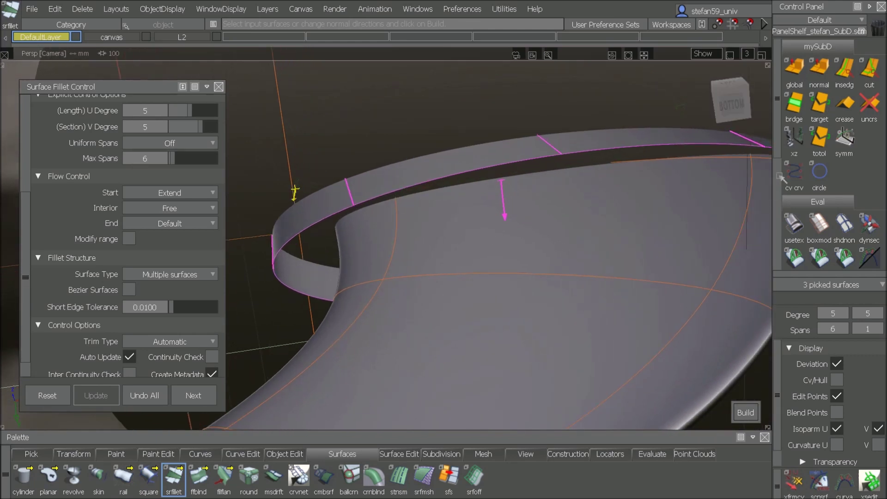
{"action": "left_click_drag", "start_coordinate": [781, 135], "coordinate": [783, 266]}
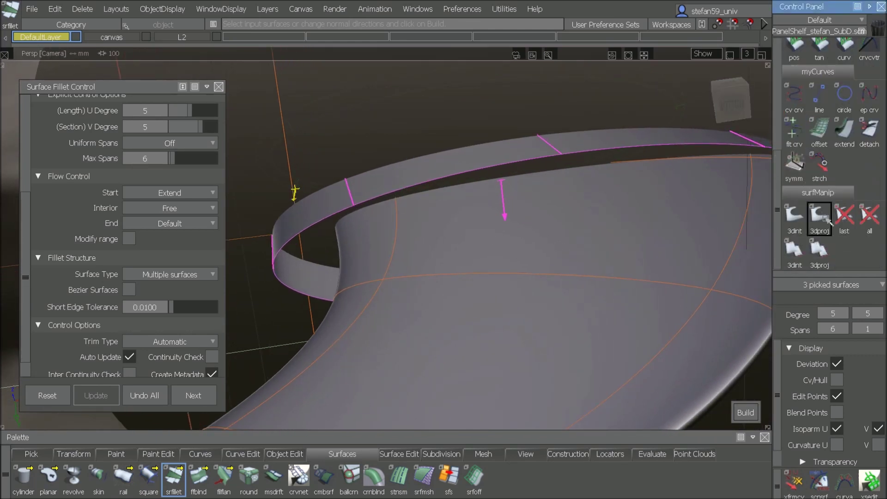
{"action": "left_click", "coordinate": [794, 218]}
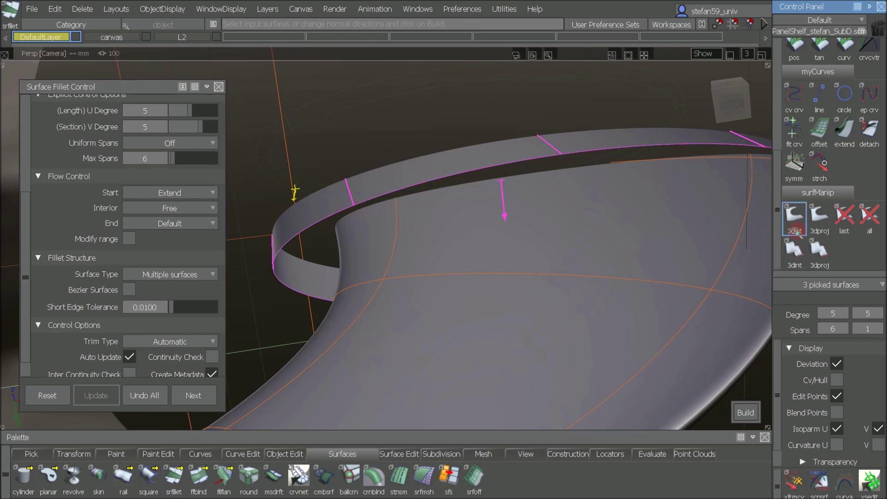
{"action": "left_click", "coordinate": [406, 184]}
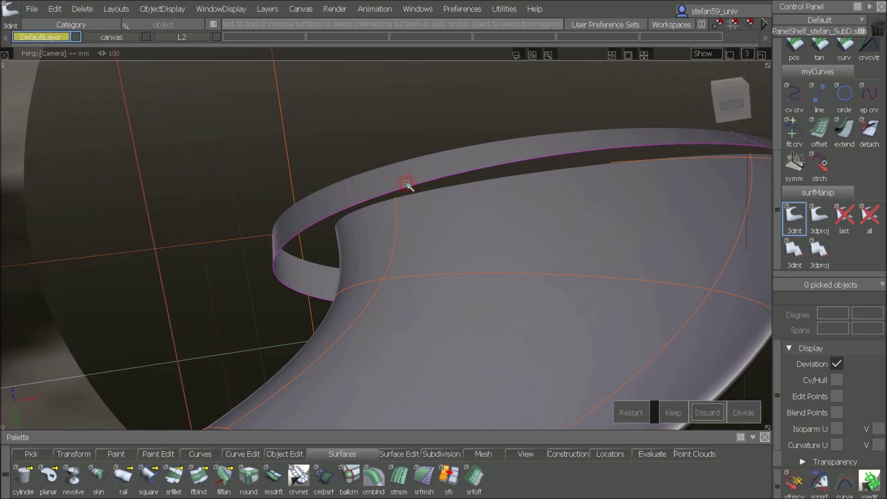
{"action": "left_click", "coordinate": [364, 132]}
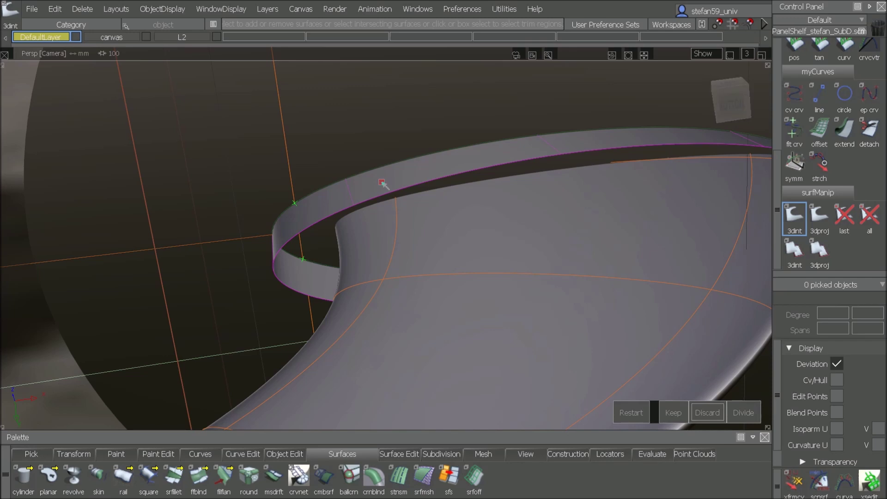
{"action": "left_click", "coordinate": [382, 184]}
{"action": "left_click_drag", "start_coordinate": [380, 174], "coordinate": [425, 187], "text": "alt+shift"}
{"action": "left_click", "coordinate": [707, 413]}
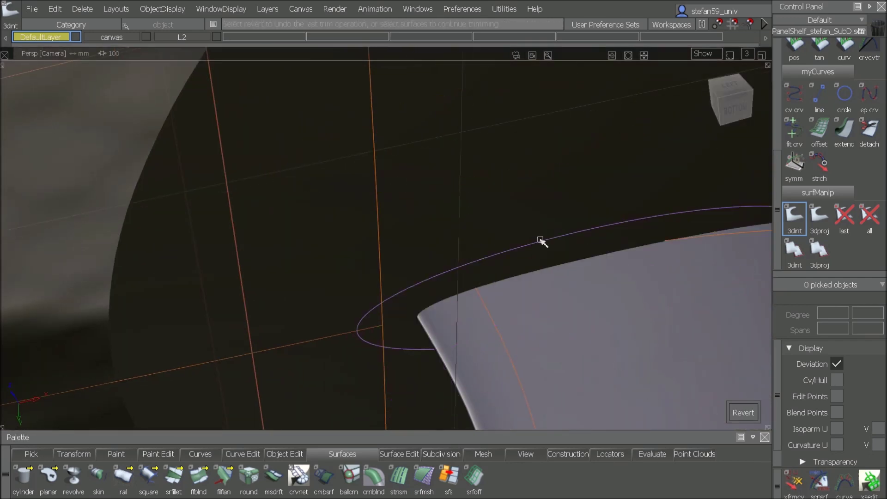
{"action": "left_click_drag", "start_coordinate": [541, 240], "coordinate": [488, 200], "text": "alt+shift"}
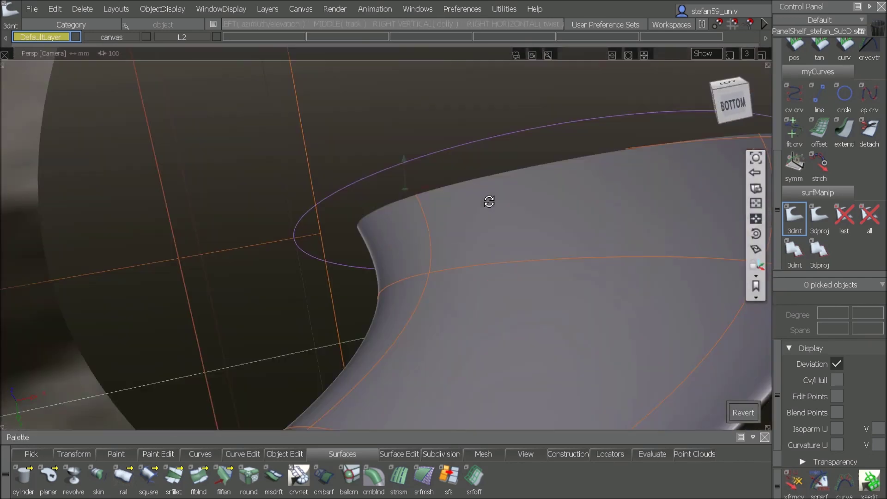
Trim the board's main underside patch along the elliptical wall's lower outline, keeping the region outside the ellipse
{"action": "left_click", "coordinate": [805, 232]}
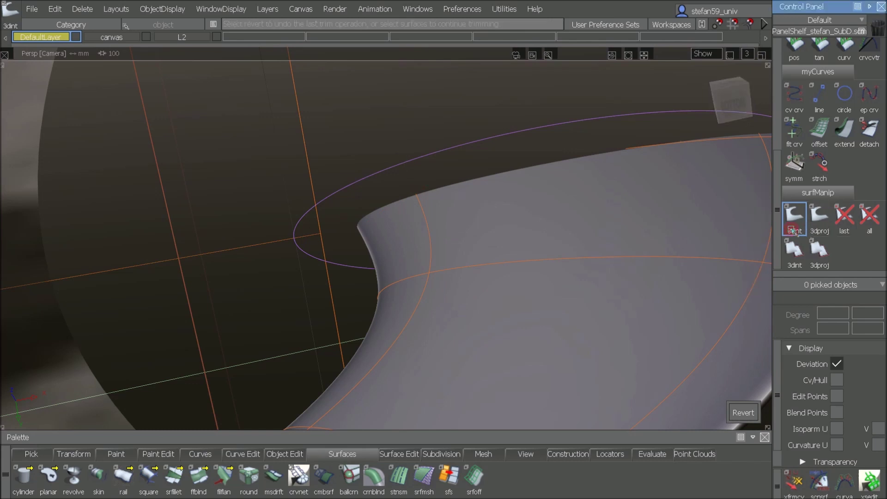
{"action": "left_click", "coordinate": [349, 154]}
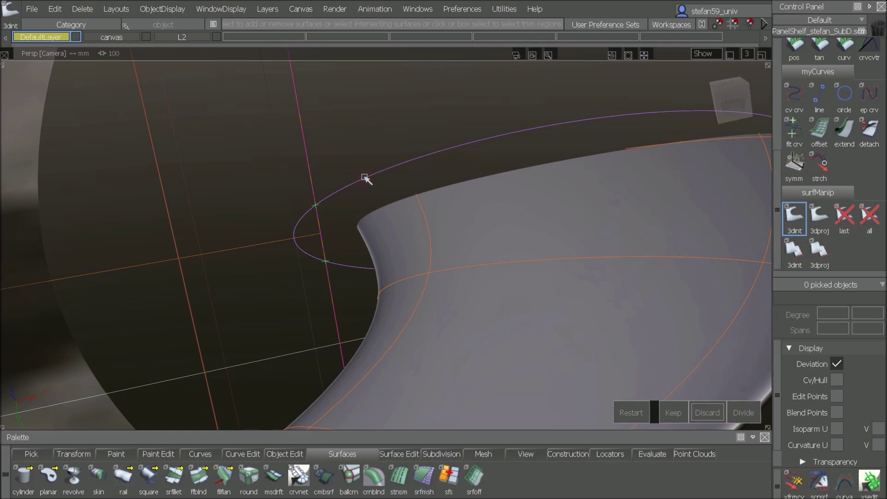
{"action": "left_click", "coordinate": [391, 140]}
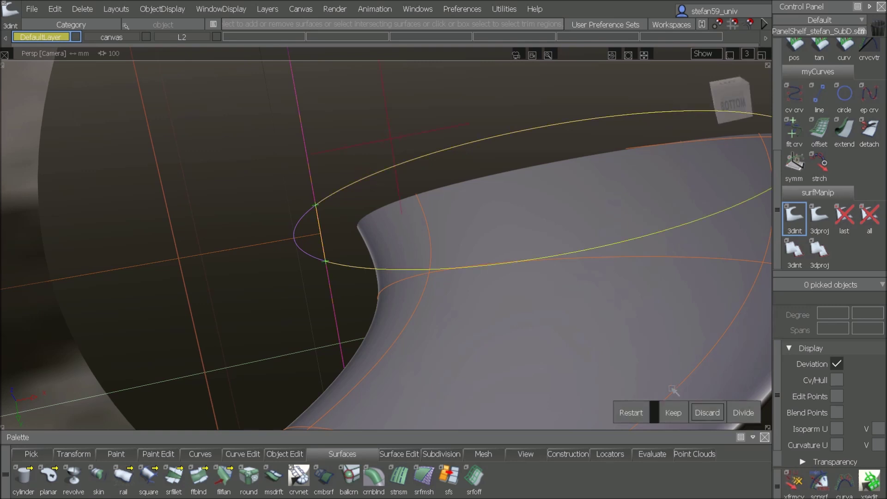
{"action": "left_click", "coordinate": [675, 413]}
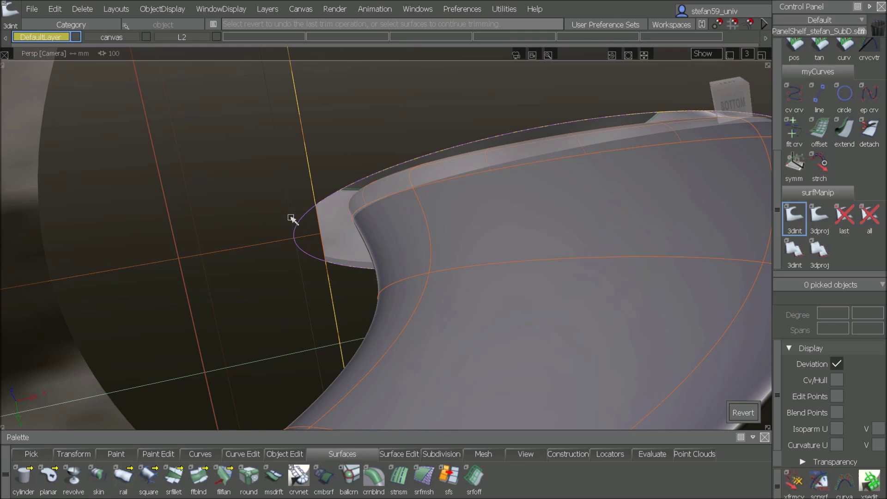
Trim the adjoining underside patch nearer the board's tip, keeping the region outside the ellipse, and inspect the finished through-opening from above
{"action": "left_click", "coordinate": [268, 196]}
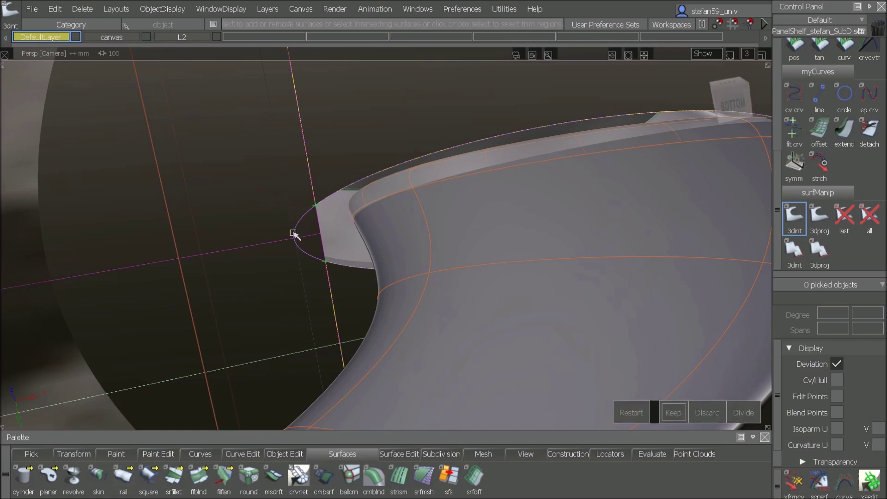
{"action": "left_click", "coordinate": [264, 205]}
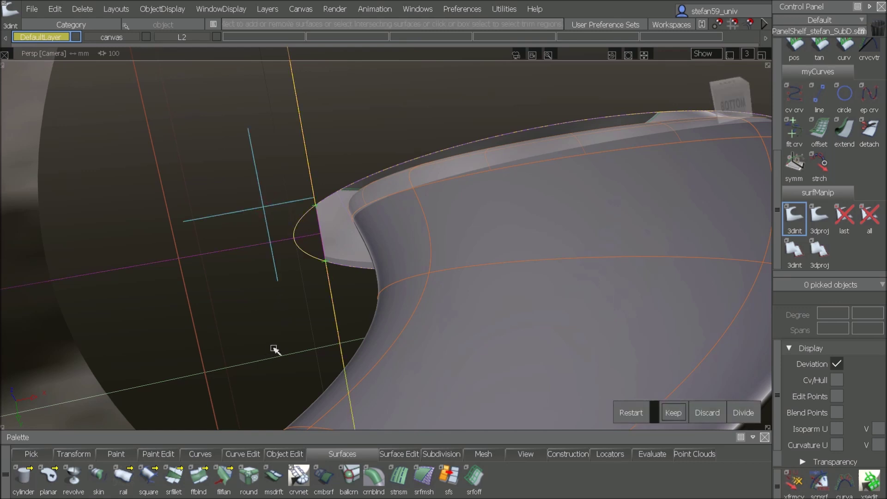
{"action": "key", "text": "space"}
{"action": "left_click_drag", "start_coordinate": [394, 229], "coordinate": [360, 455], "text": "alt+shift"}
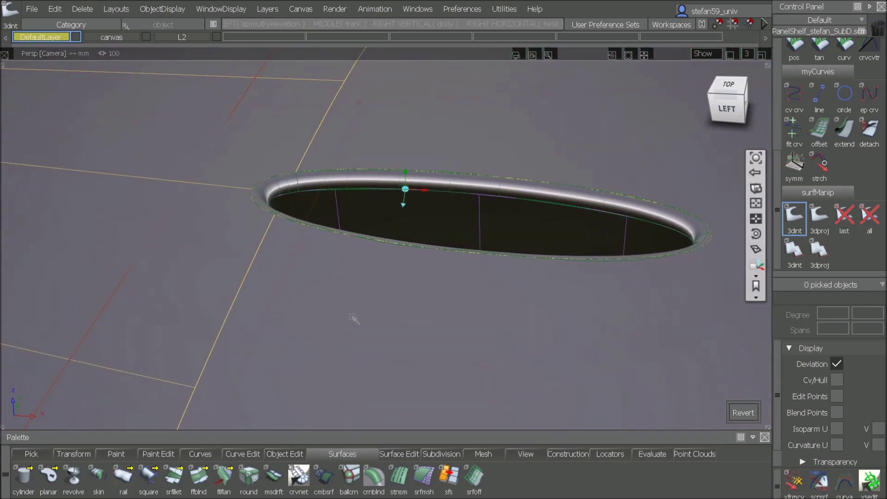
{"action": "left_click_drag", "start_coordinate": [311, 224], "coordinate": [345, 392], "text": "alt+shift"}
{"action": "right_click_drag", "start_coordinate": [428, 263], "coordinate": [417, 291], "text": "alt+shift"}
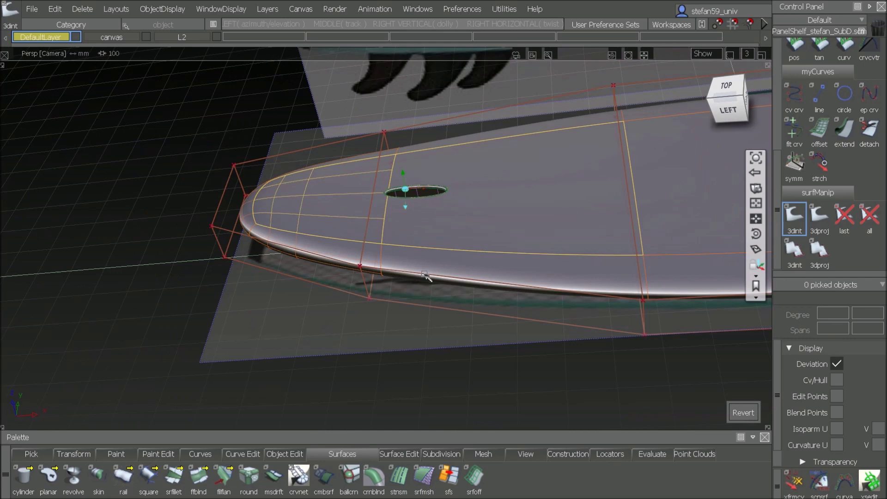
{"action": "left_click_drag", "start_coordinate": [430, 277], "coordinate": [299, 235], "text": "alt+shift"}
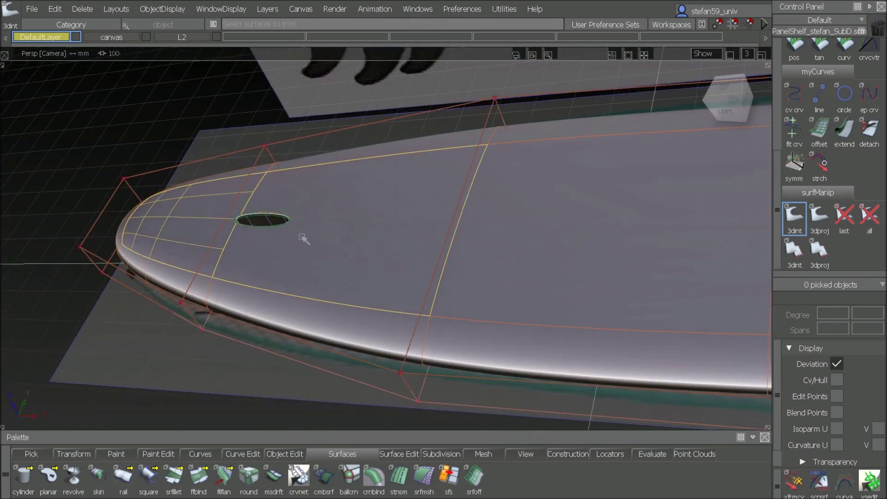